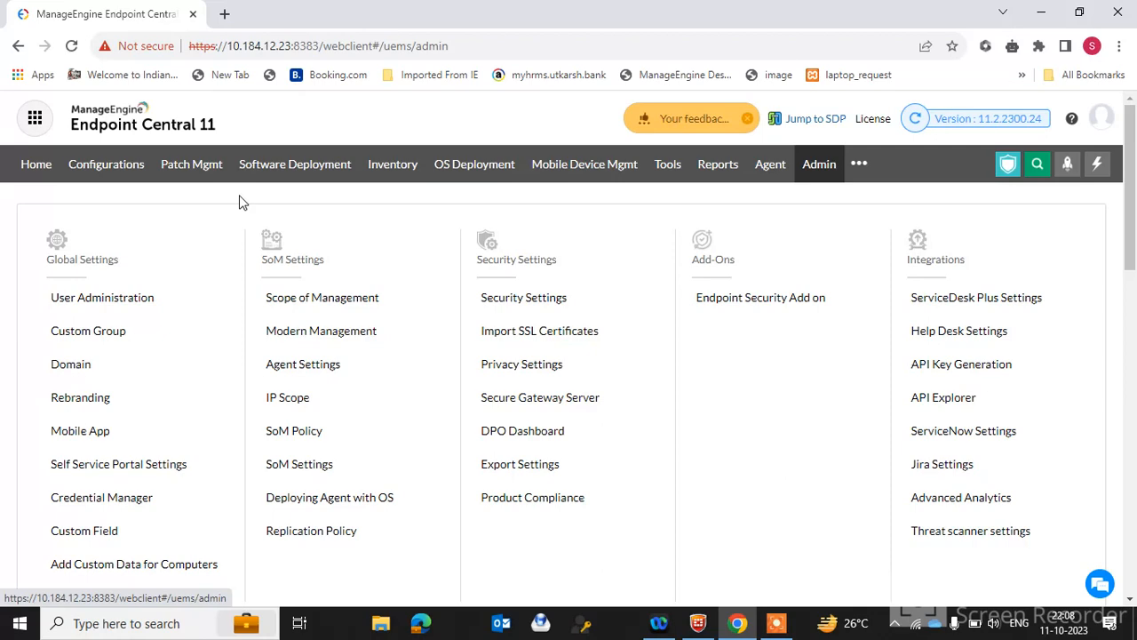
Start a new Windows computer configuration of type Install/Uninstall Windows Patch
{"action": "left_click", "coordinate": [114, 174]}
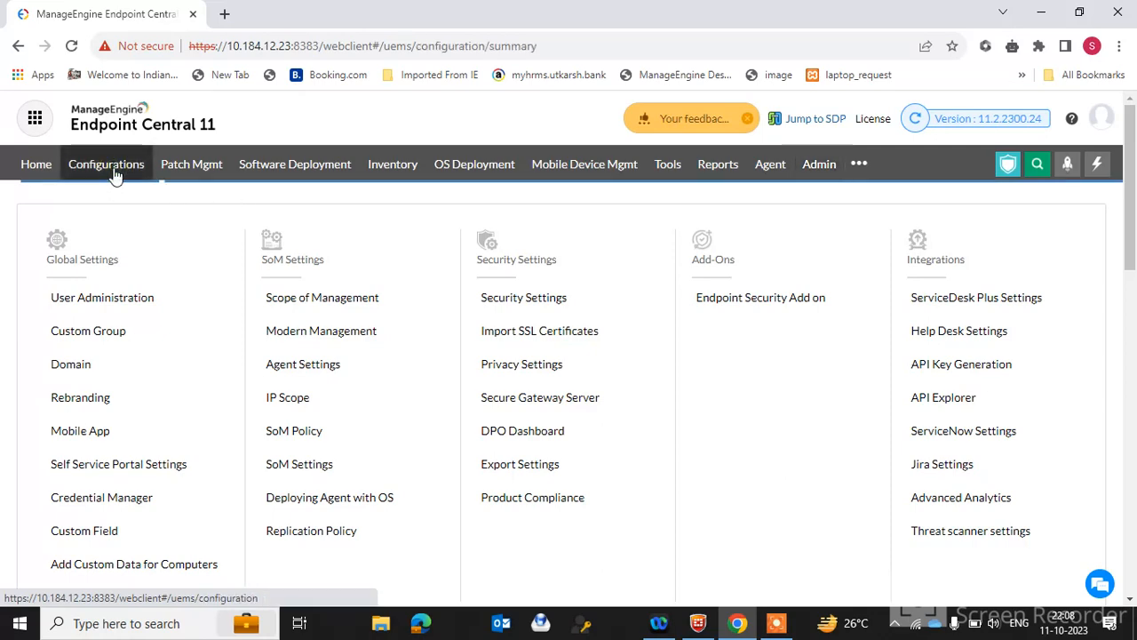
{"action": "mouse_move", "coordinate": [80, 245]}
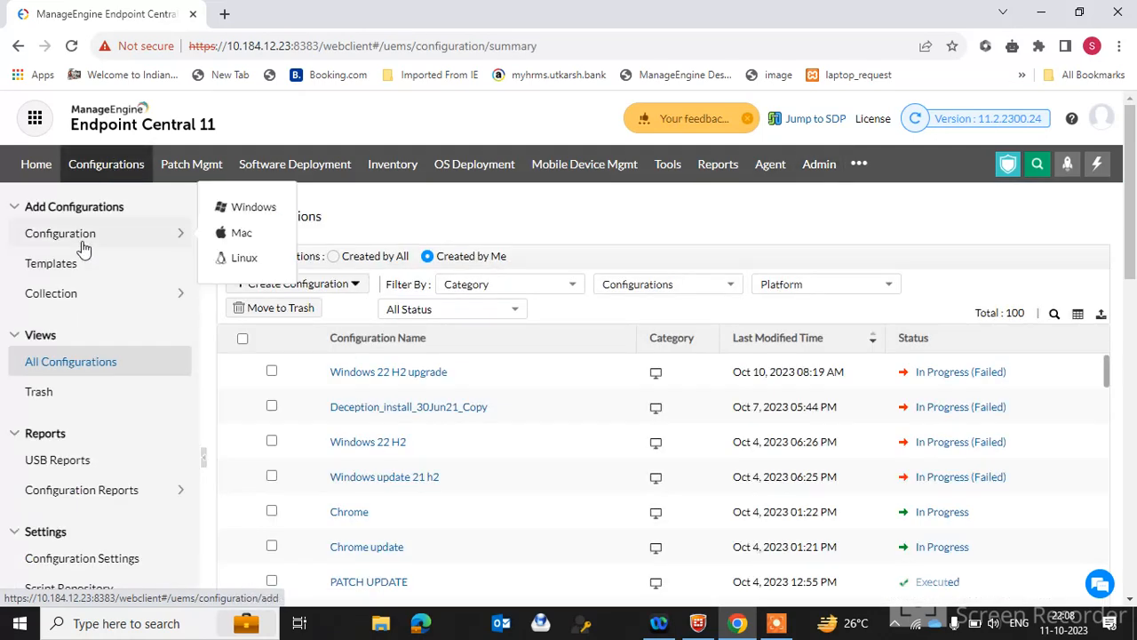
{"action": "left_click", "coordinate": [269, 212]}
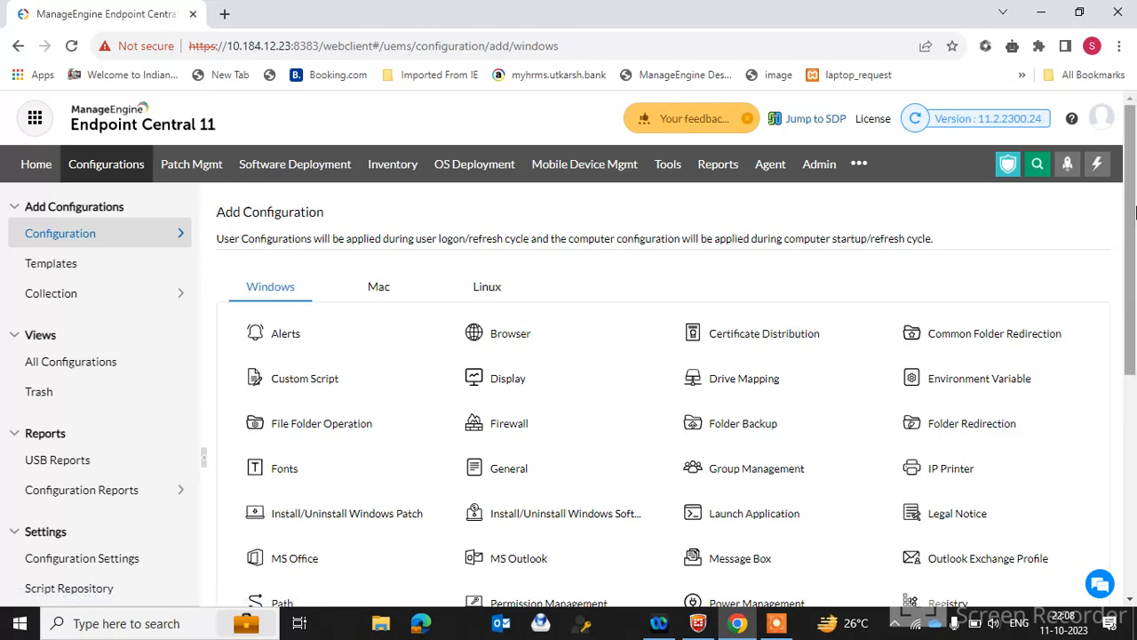
{"action": "scroll", "coordinate": [1134, 210], "scroll_direction": "down", "scroll_amount": 1}
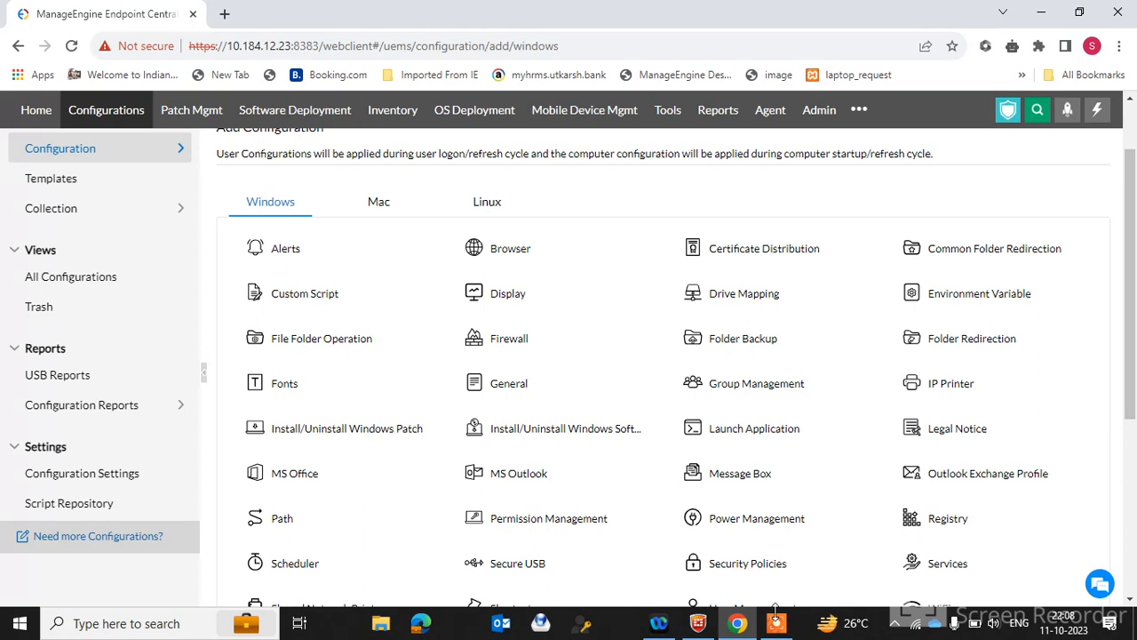
{"action": "mouse_move", "coordinate": [751, 487]}
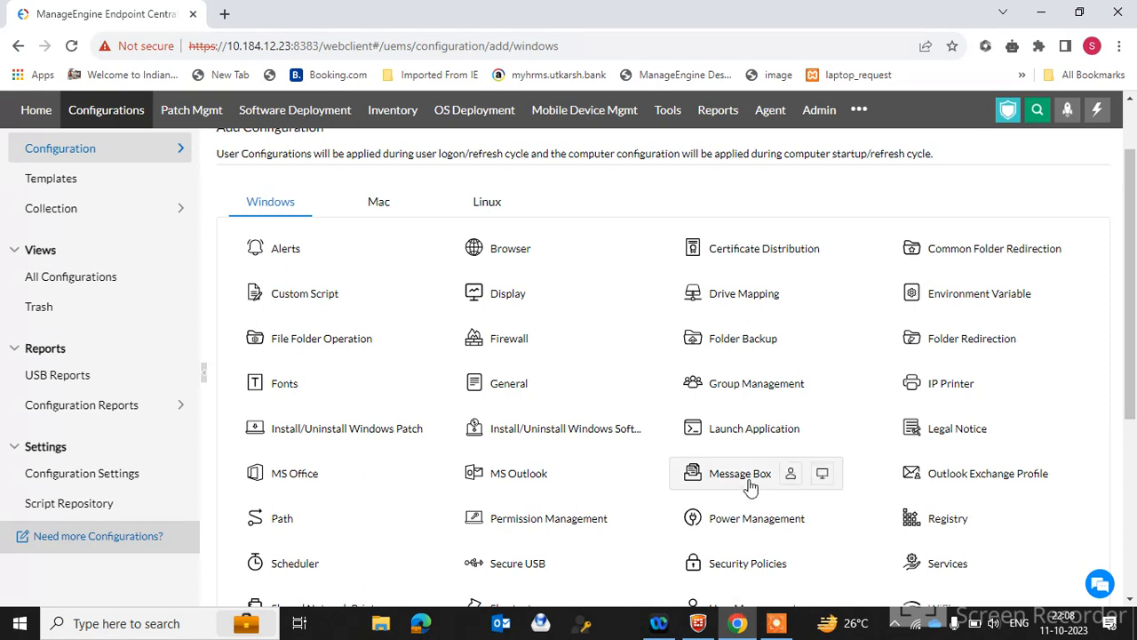
{"action": "mouse_move", "coordinate": [471, 473]}
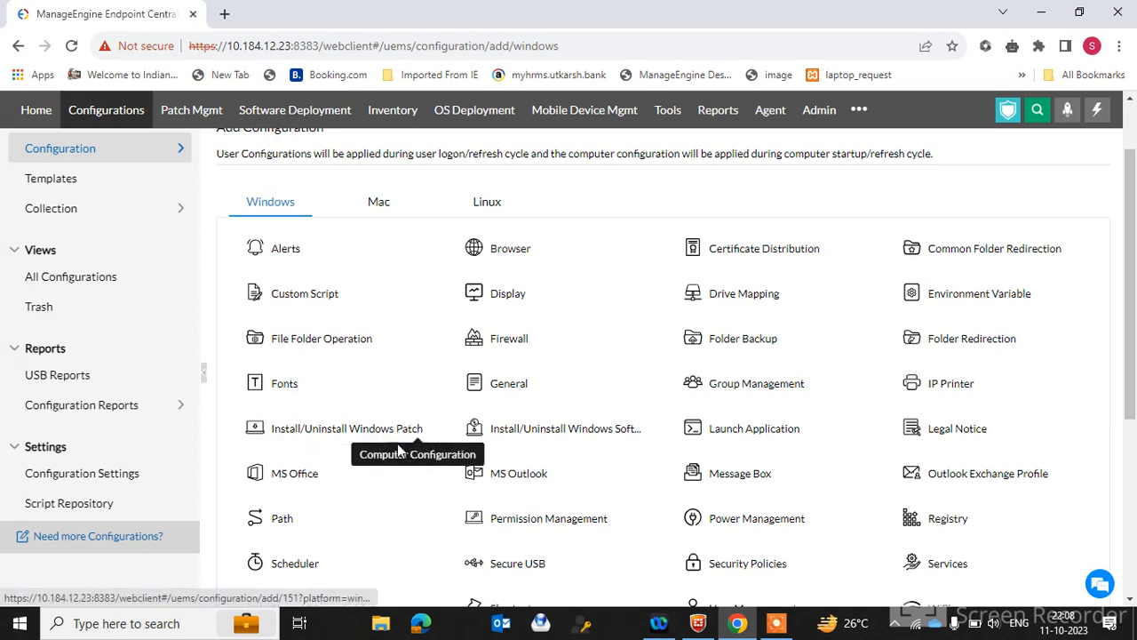
{"action": "mouse_move", "coordinate": [333, 436]}
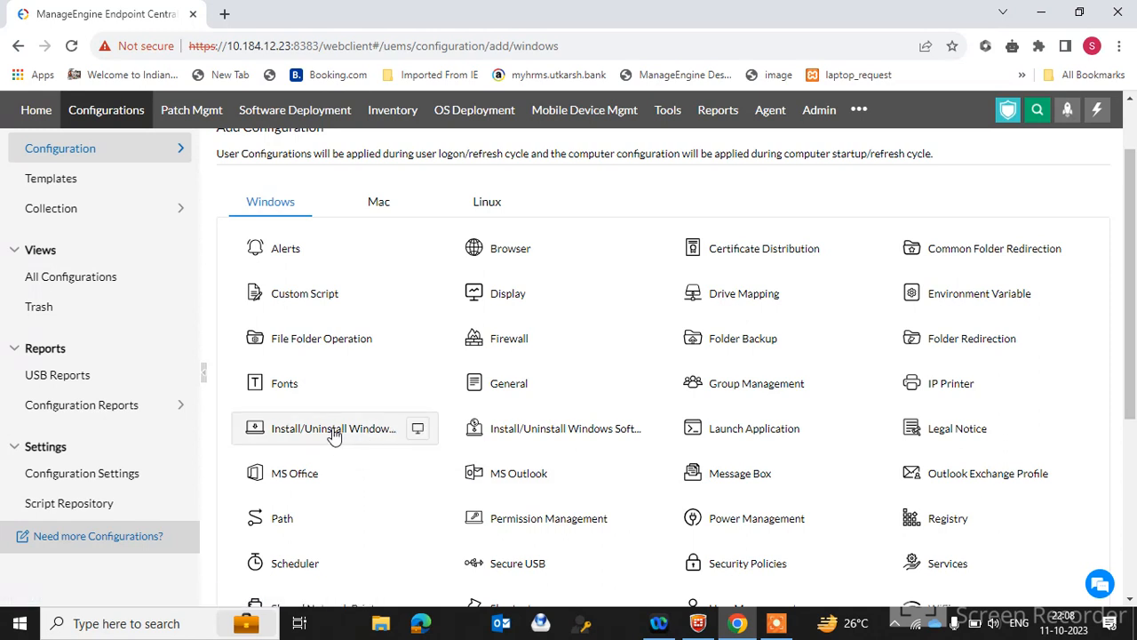
{"action": "left_click", "coordinate": [422, 435]}
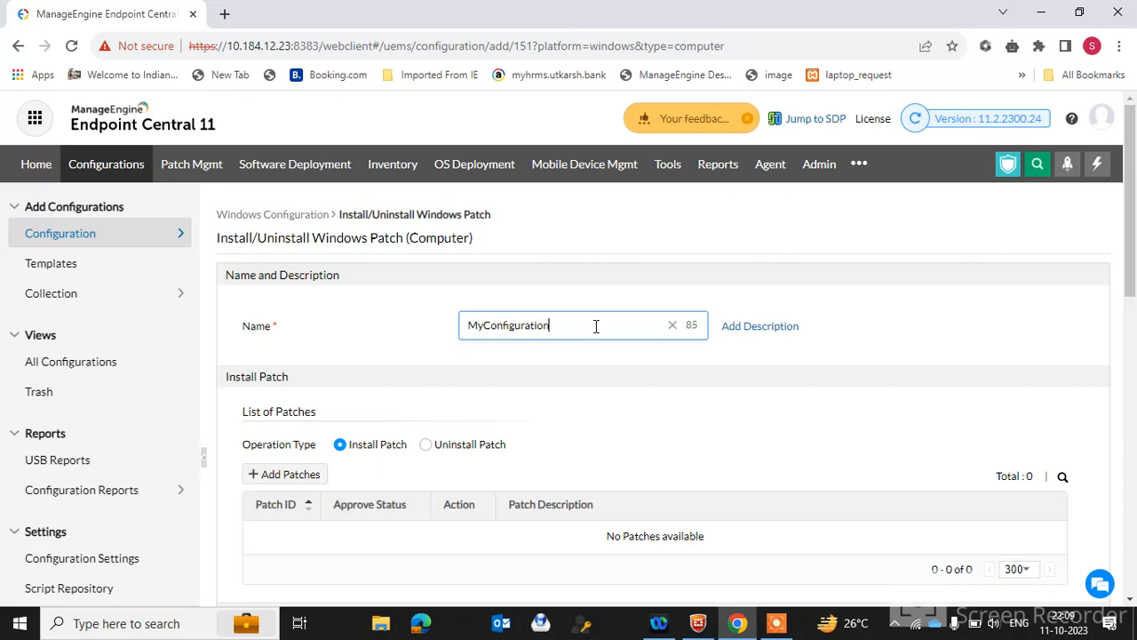
Name the configuration Windows 22h2 feature update
{"action": "key", "text": "BackSpace"}
{"action": "key", "text": "BackSpace"}
{"action": "key", "text": "BackSpace"}
{"action": "key", "text": "BackSpace"}
{"action": "key", "text": "BackSpace"}
{"action": "key", "text": "BackSpace"}
{"action": "key", "text": "BackSpace"}
{"action": "key", "text": "BackSpace"}
{"action": "key", "text": "BackSpace"}
{"action": "key", "text": "BackSpace"}
{"action": "key", "text": "BackSpace"}
{"action": "key", "text": "BackSpace"}
{"action": "key", "text": "BackSpace"}
{"action": "key", "text": "BackSpace"}
{"action": "key", "text": "BackSpace"}
{"action": "type", "text": "Windows 22h2 feat"}
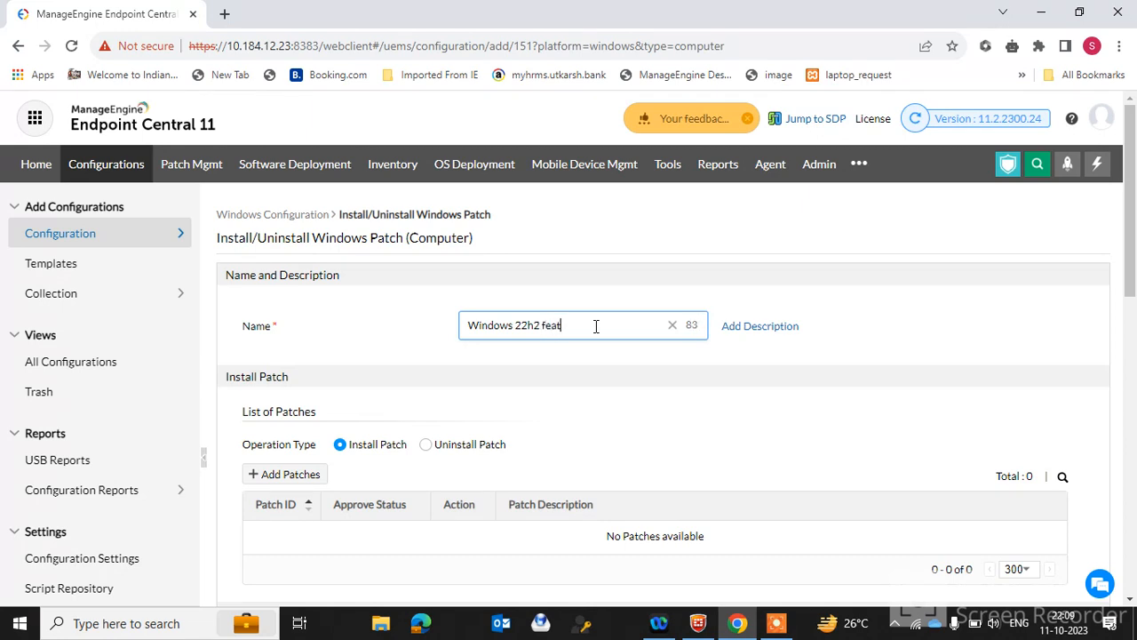
{"action": "type", "text": "re update"}
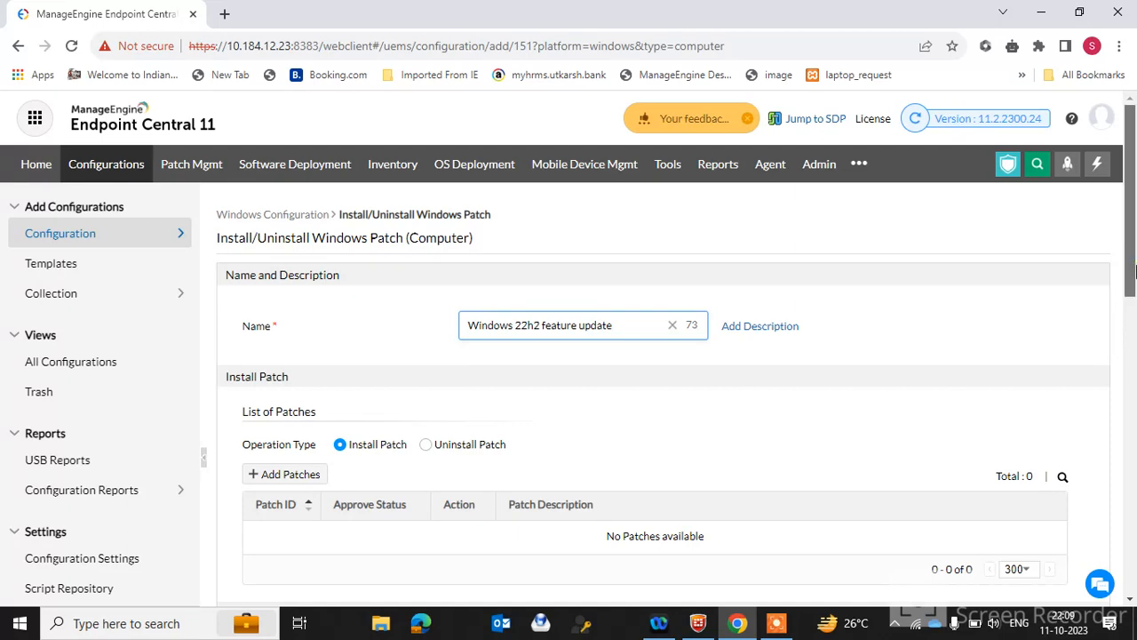
Open the patch picker and filter patches by the description feature update
{"action": "scroll", "coordinate": [1131, 337], "scroll_direction": "down", "scroll_amount": 3}
{"action": "scroll", "coordinate": [1131, 337], "scroll_direction": "up", "scroll_amount": 1}
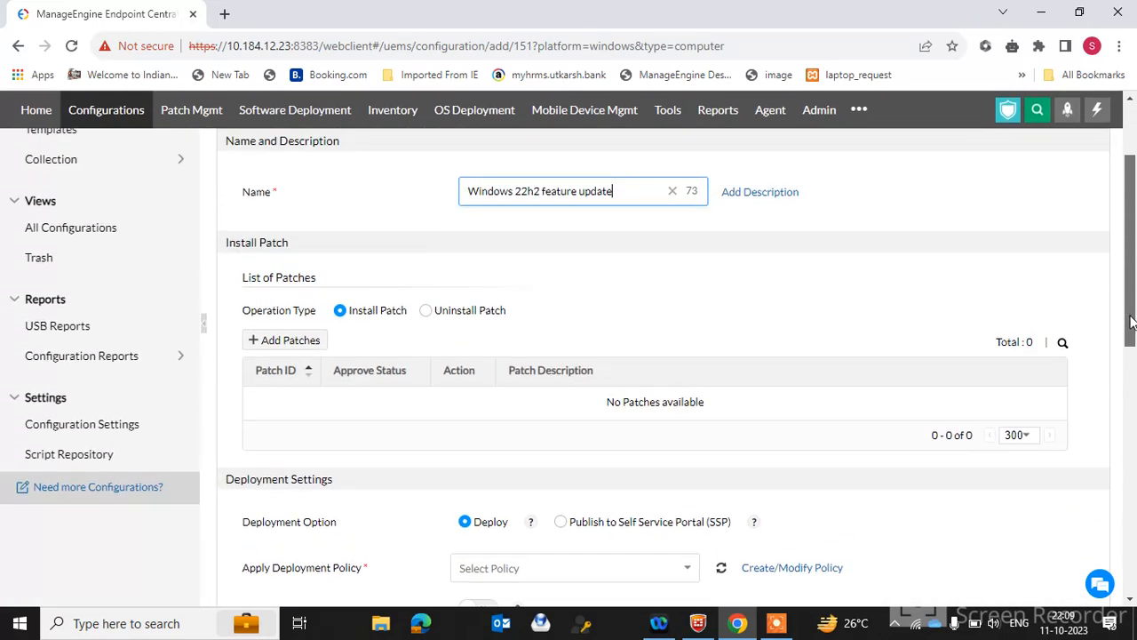
{"action": "left_click", "coordinate": [286, 342]}
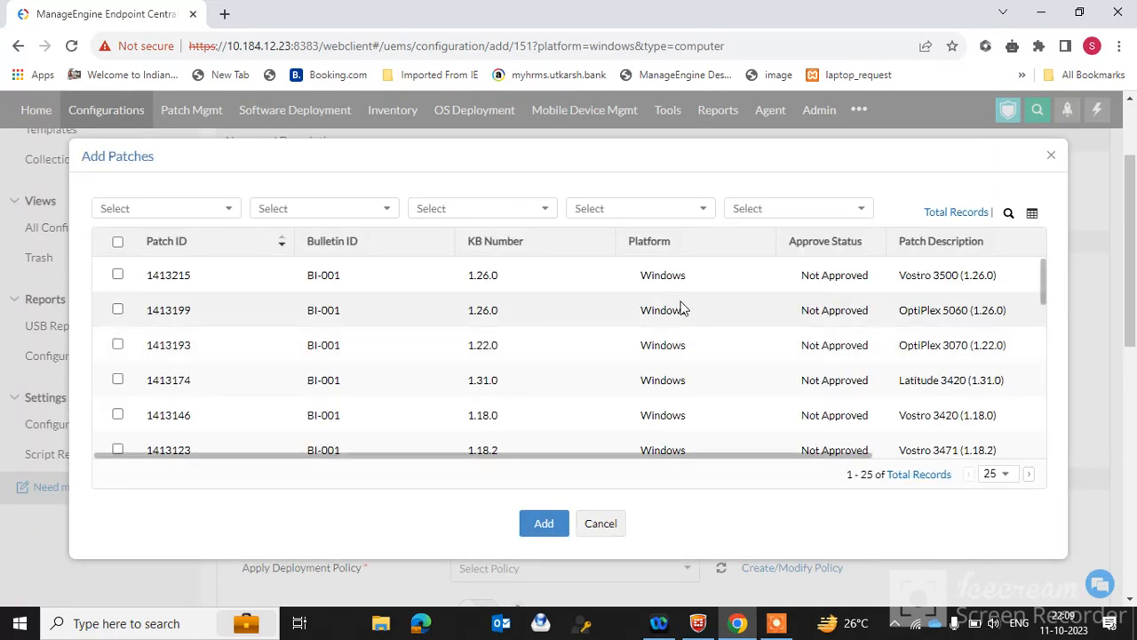
{"action": "left_click", "coordinate": [1009, 214]}
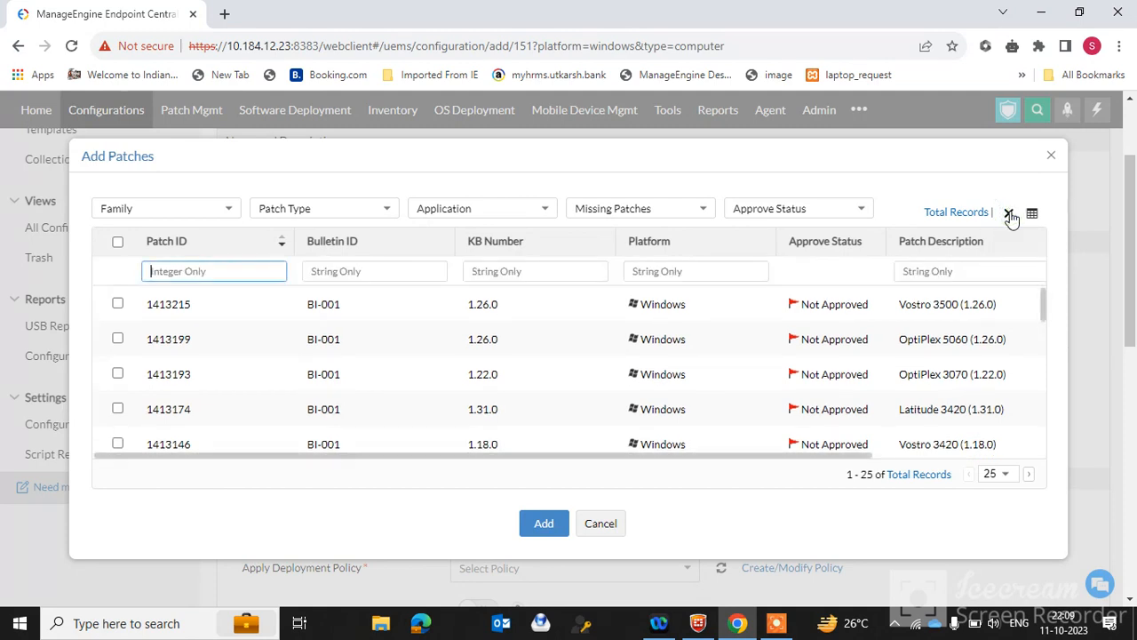
{"action": "left_click", "coordinate": [916, 270]}
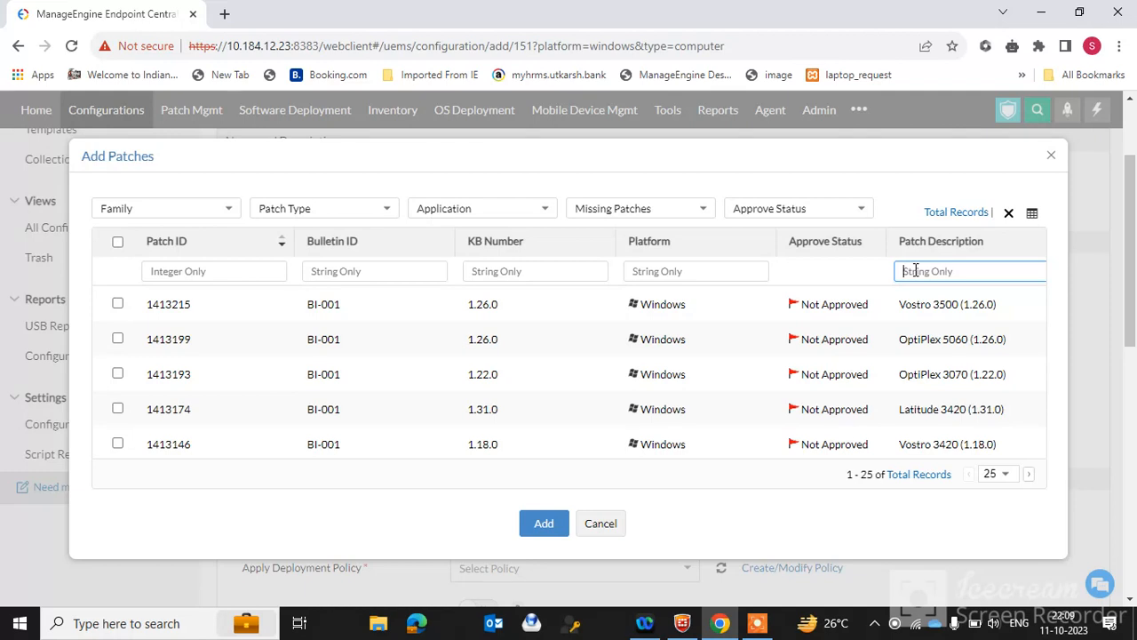
{"action": "type", "text": "f"}
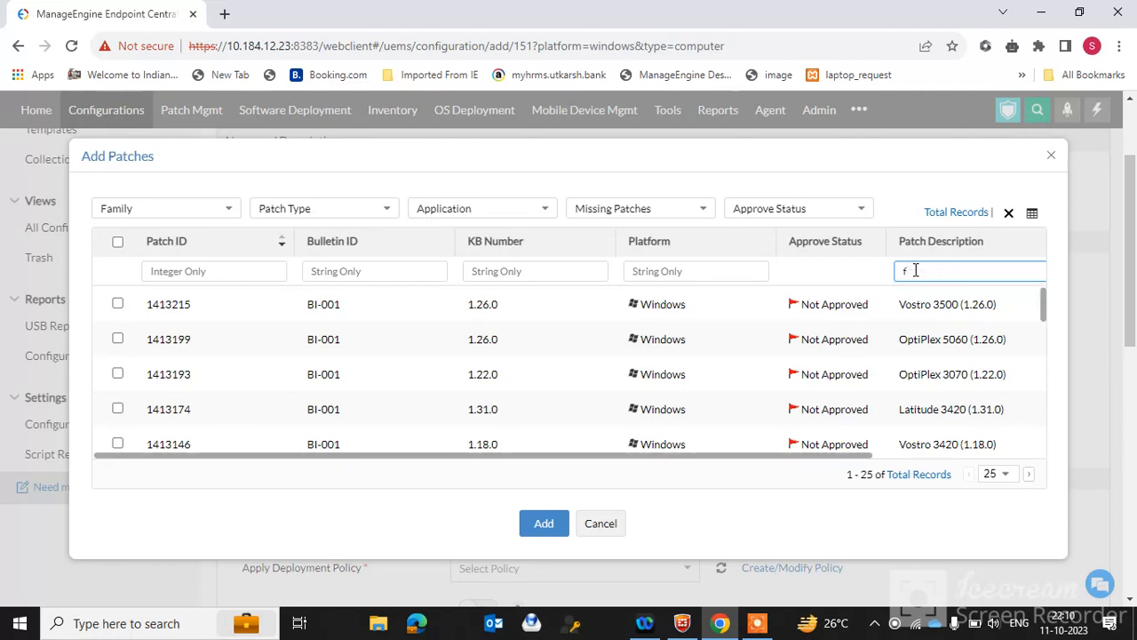
{"action": "type", "text": "eature update"}
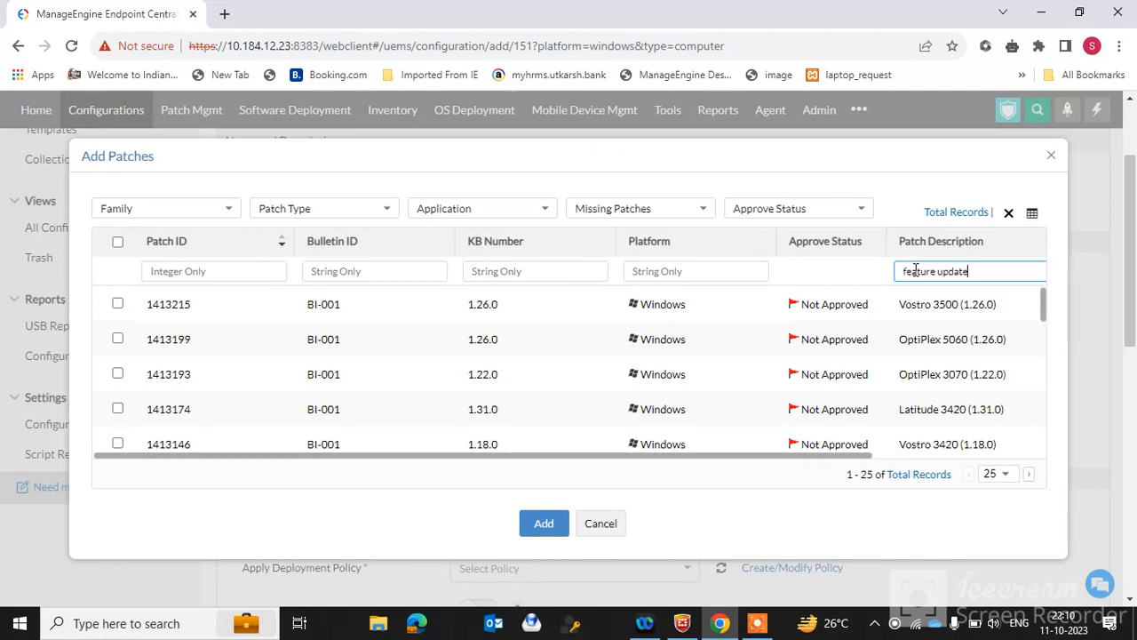
{"action": "key", "text": "Return"}
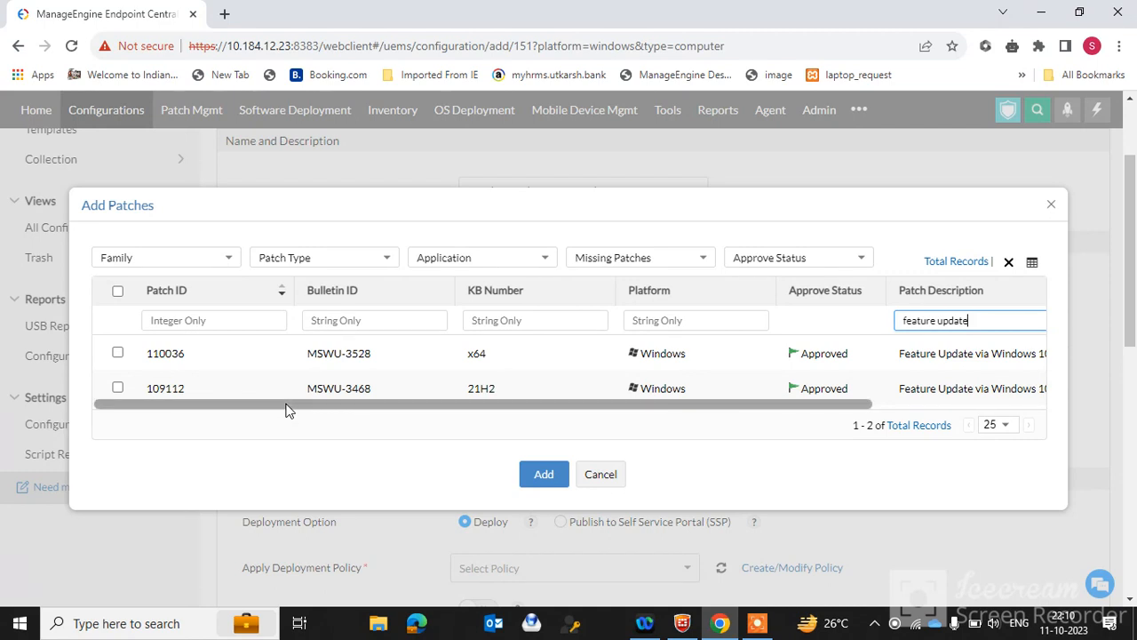
Add patch 110036, the Windows 10 version 22H2 Enablement Package feature update, to the configuration
{"action": "left_click_drag", "start_coordinate": [293, 410], "coordinate": [513, 431]}
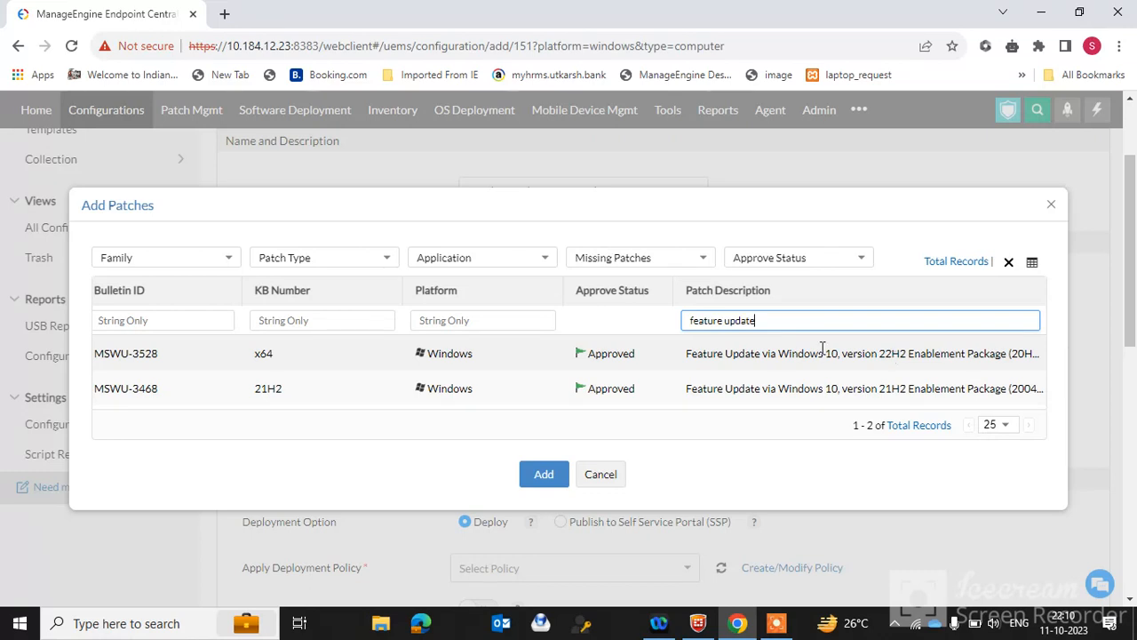
{"action": "left_click_drag", "start_coordinate": [769, 406], "coordinate": [484, 425]}
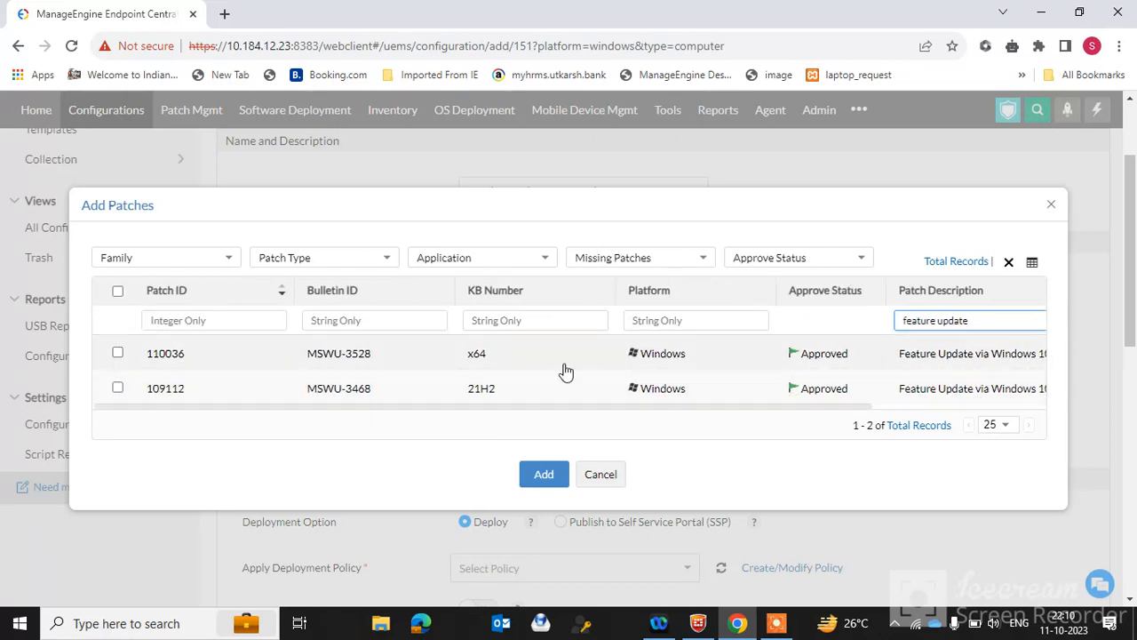
{"action": "left_click", "coordinate": [117, 352]}
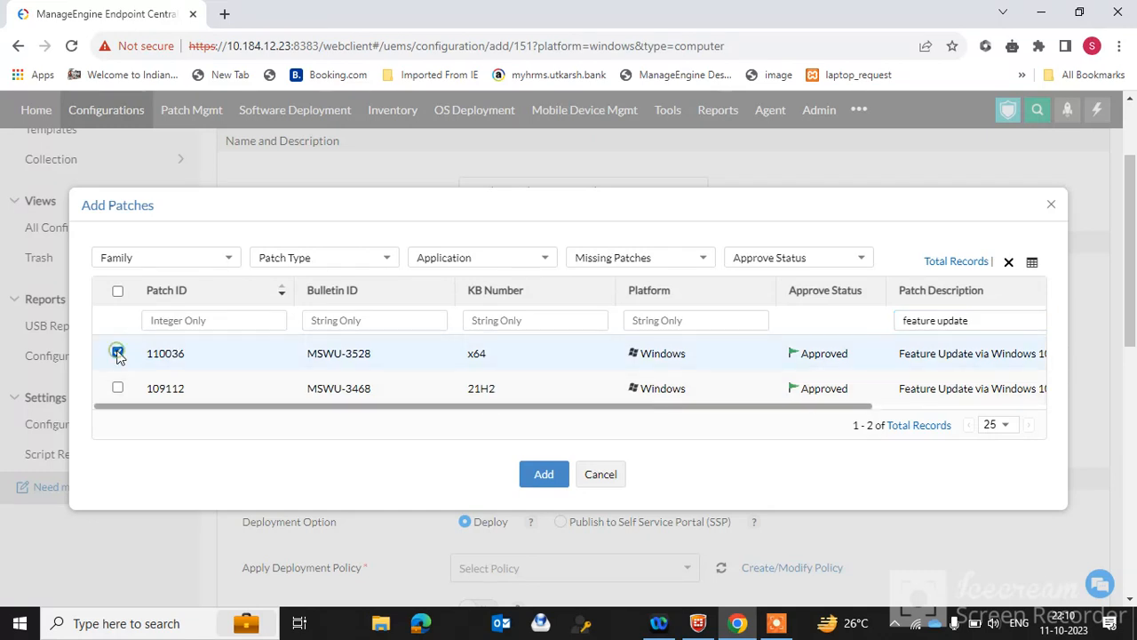
{"action": "left_click", "coordinate": [542, 473]}
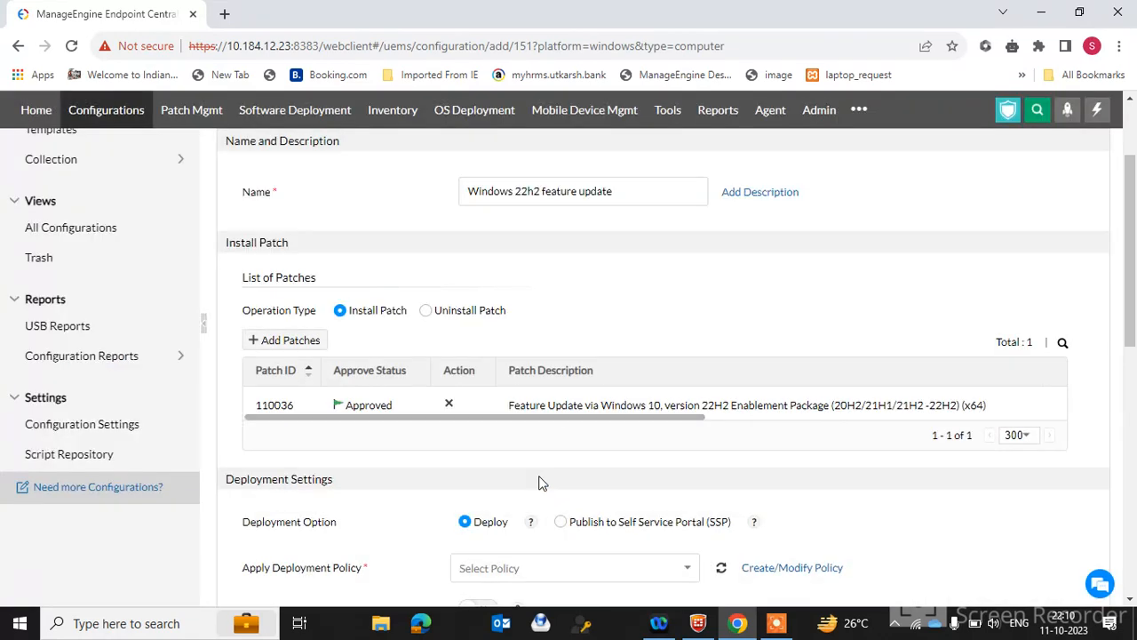
Set the deployment policy to Deploy any time at the earliest
{"action": "left_click_drag", "start_coordinate": [1134, 258], "coordinate": [1133, 354]}
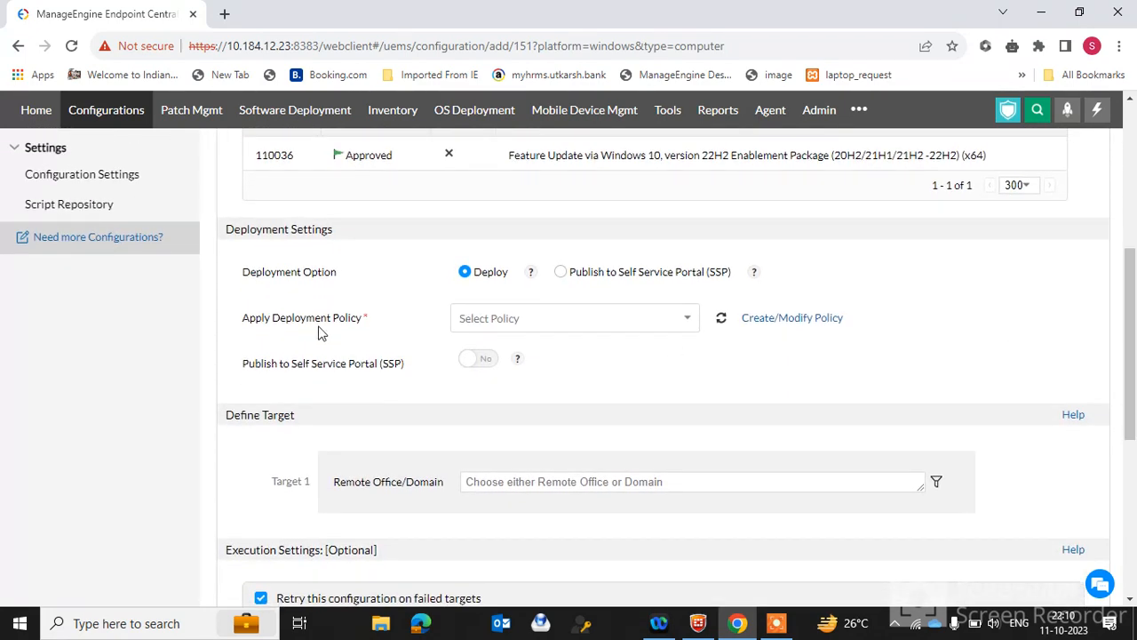
{"action": "left_click", "coordinate": [641, 321]}
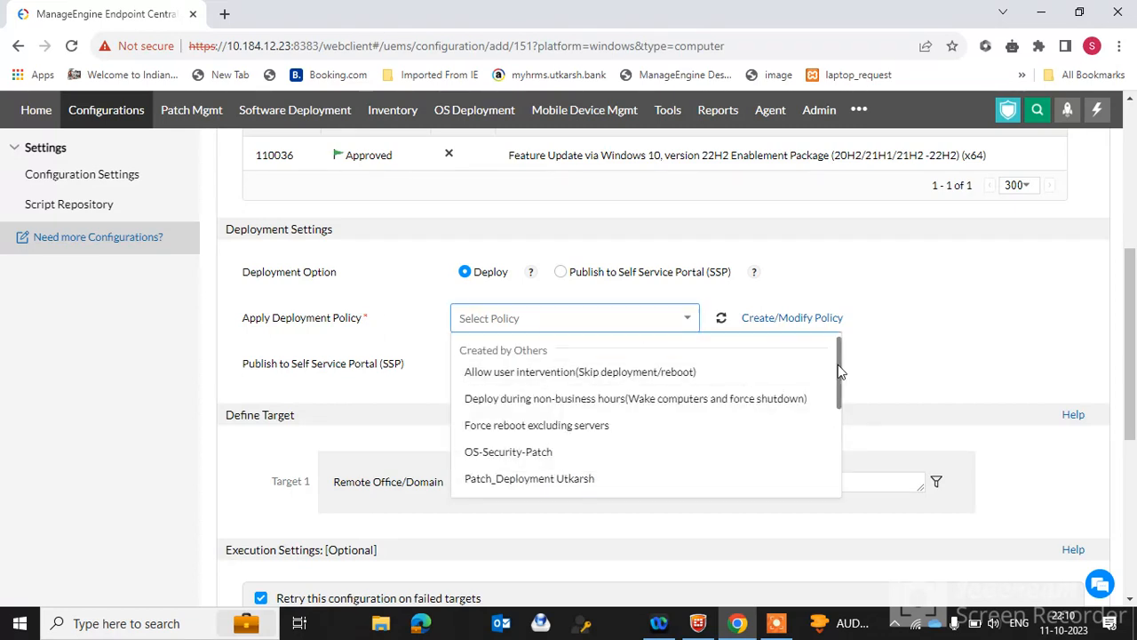
{"action": "left_click_drag", "start_coordinate": [840, 371], "coordinate": [834, 473]}
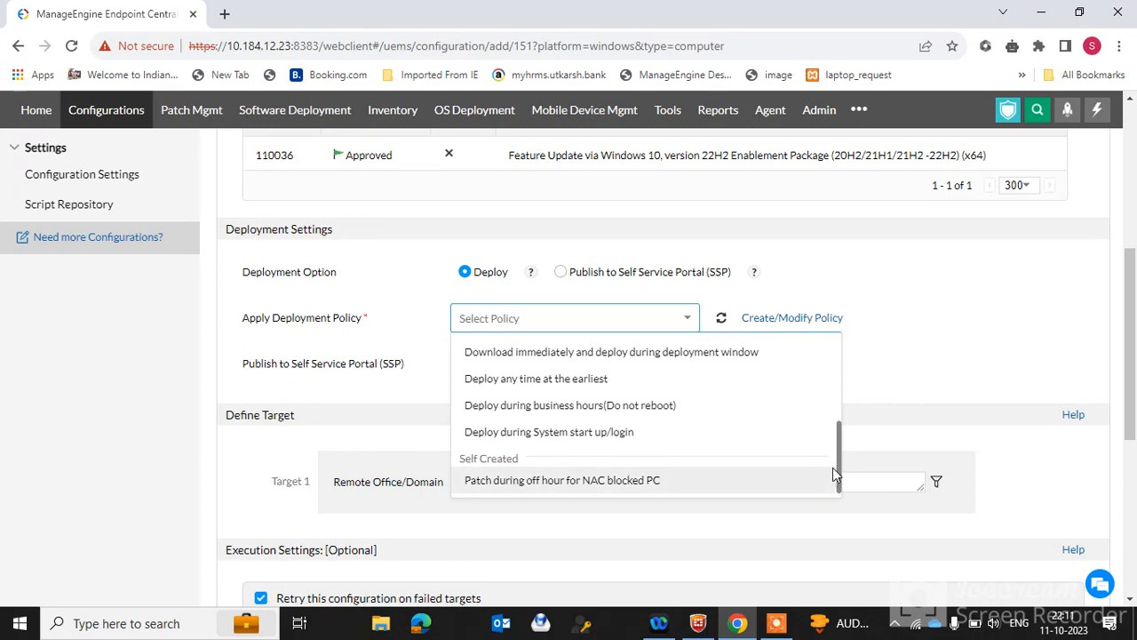
{"action": "left_click", "coordinate": [535, 382]}
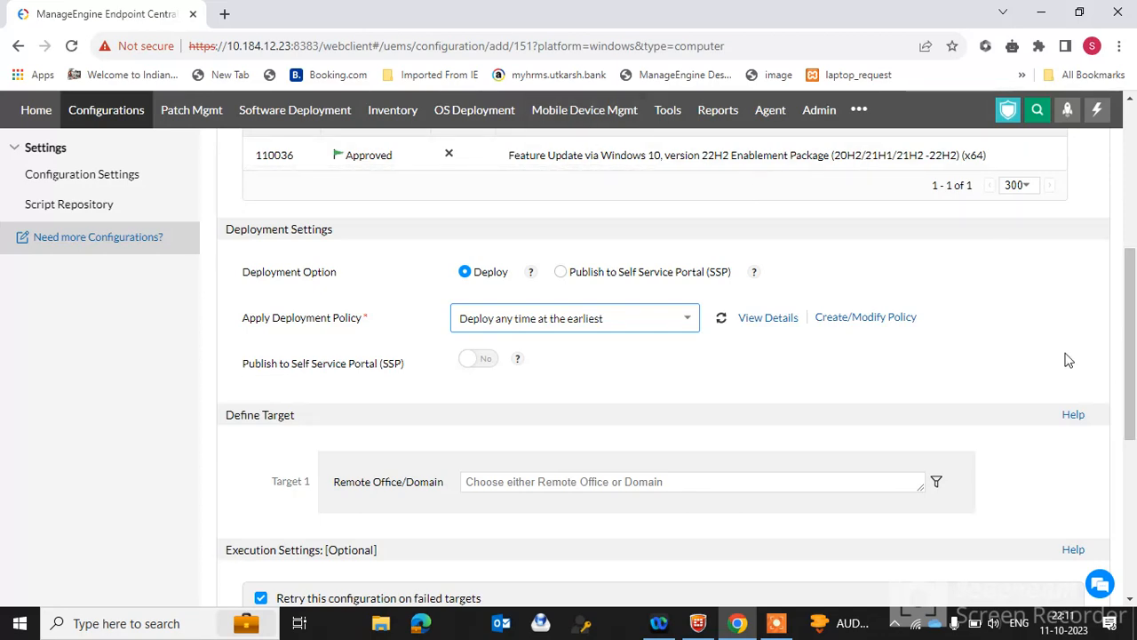
Examine the execution settings and the list of remote offices available as targets
{"action": "left_click_drag", "start_coordinate": [1126, 330], "coordinate": [1131, 496]}
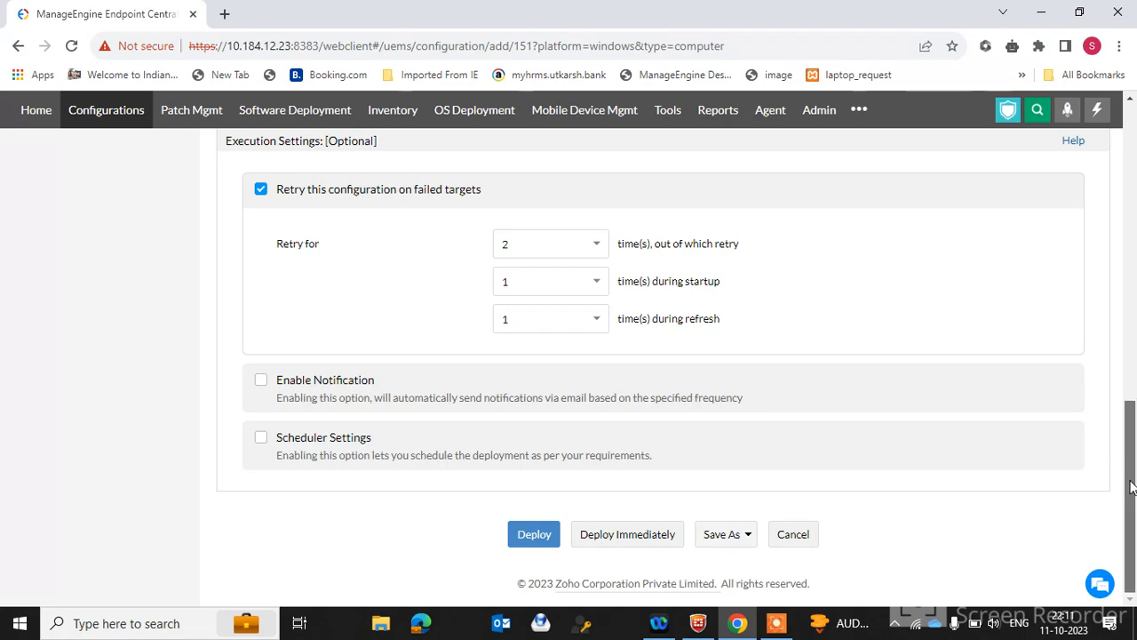
{"action": "left_click_drag", "start_coordinate": [1126, 473], "coordinate": [1125, 368]}
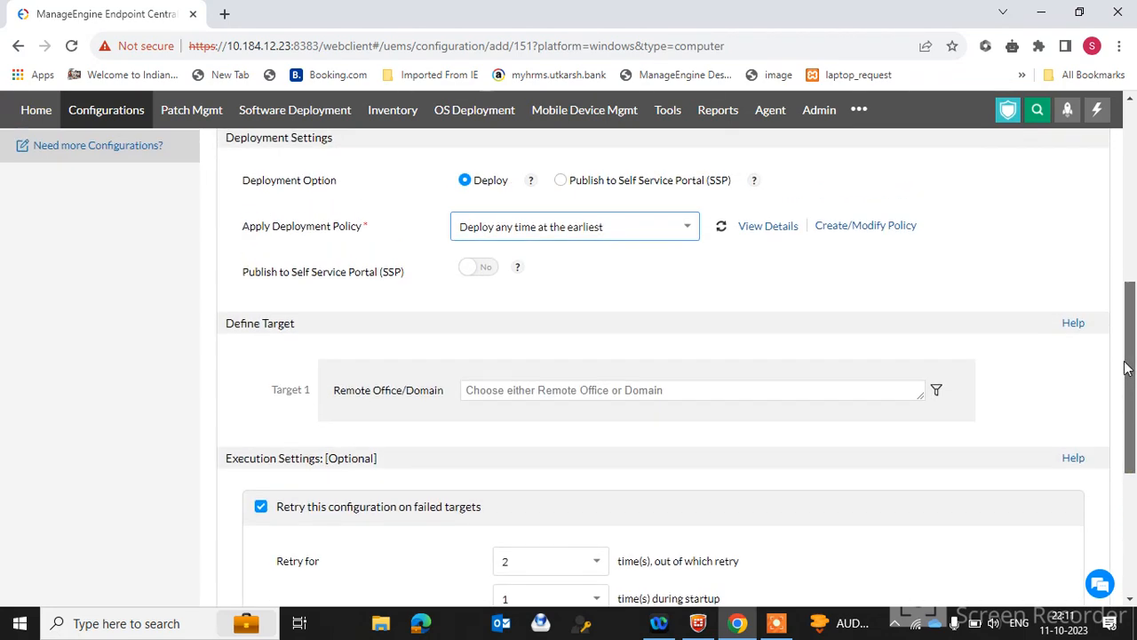
{"action": "left_click", "coordinate": [782, 381]}
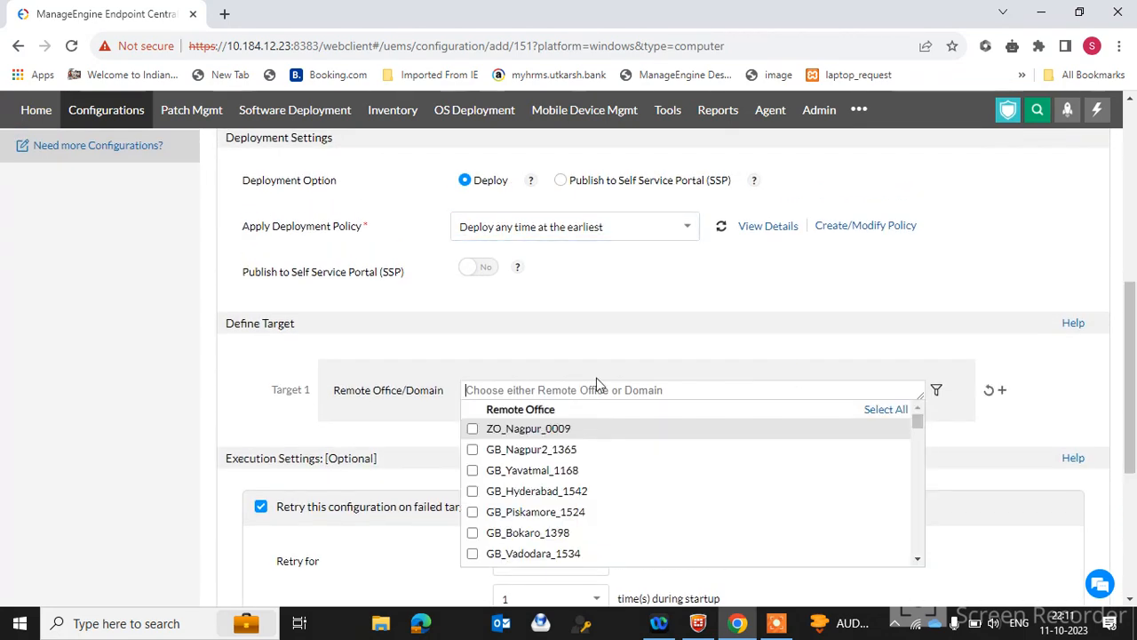
{"action": "left_click", "coordinate": [351, 405]}
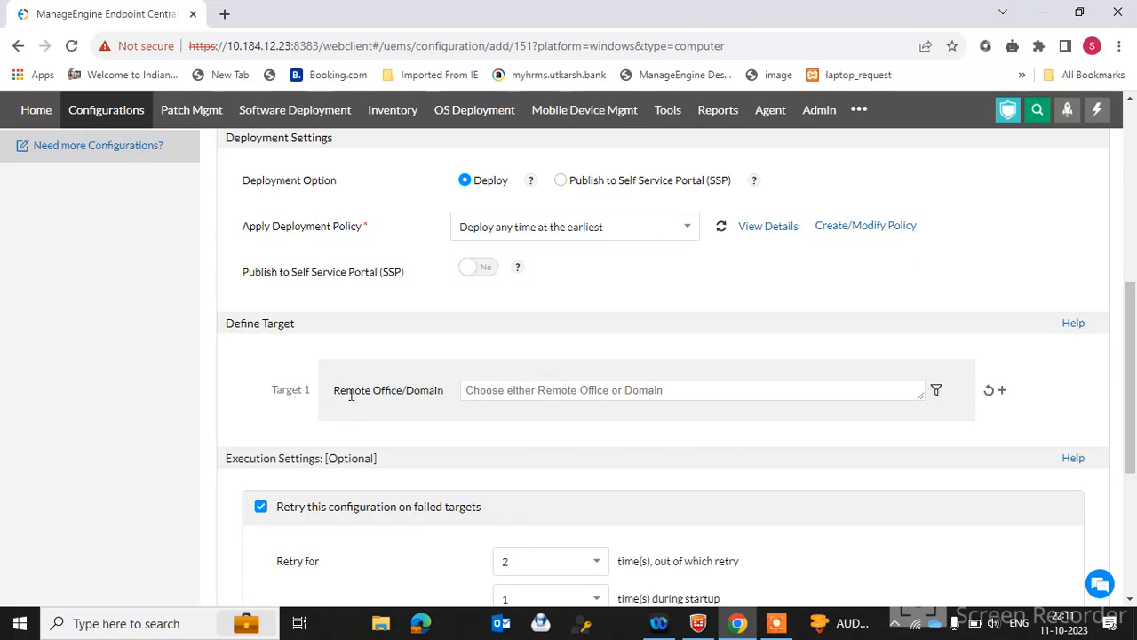
{"action": "left_click", "coordinate": [477, 390]}
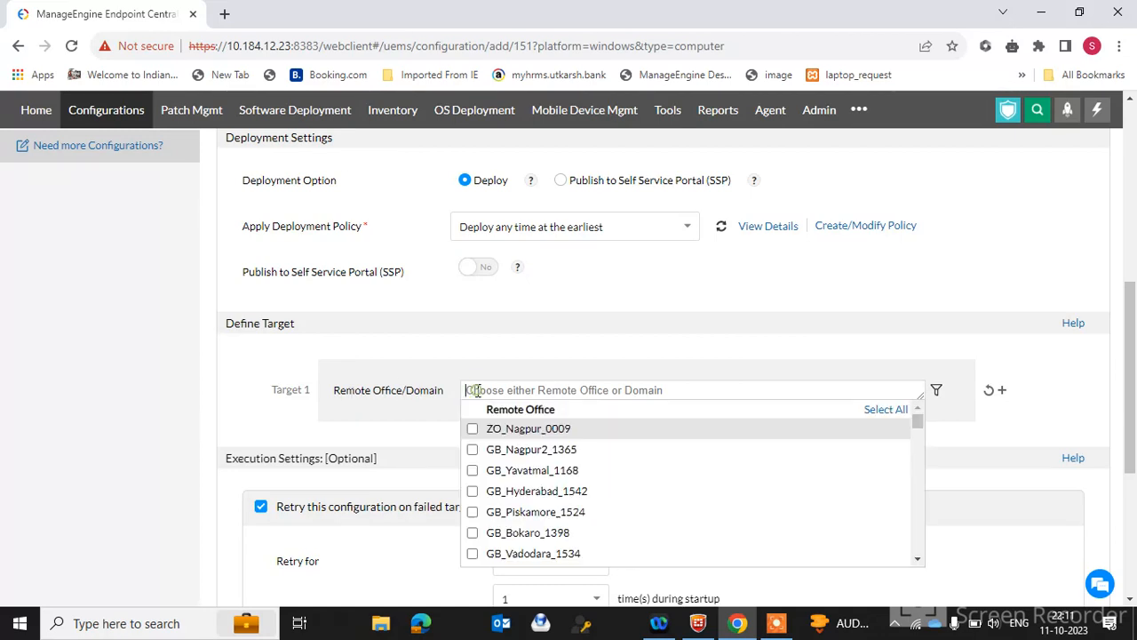
{"action": "left_click", "coordinate": [559, 362]}
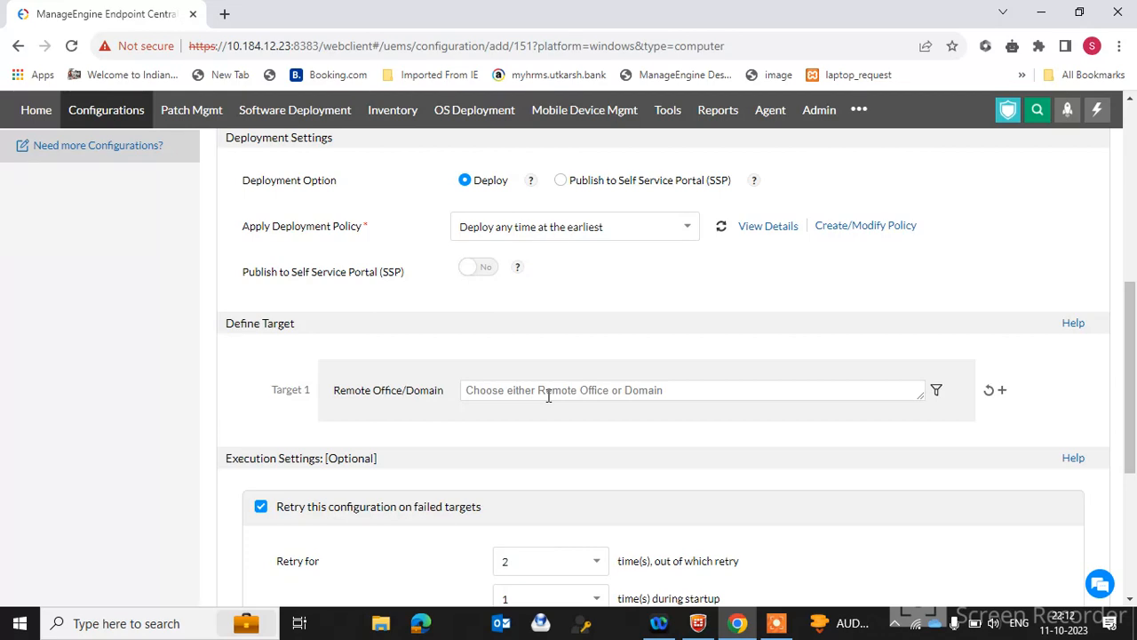
Choose the WORKGROUP domain as Target 1's remote office/domain by searching for work
{"action": "left_click_drag", "start_coordinate": [1131, 387], "coordinate": [1131, 342]}
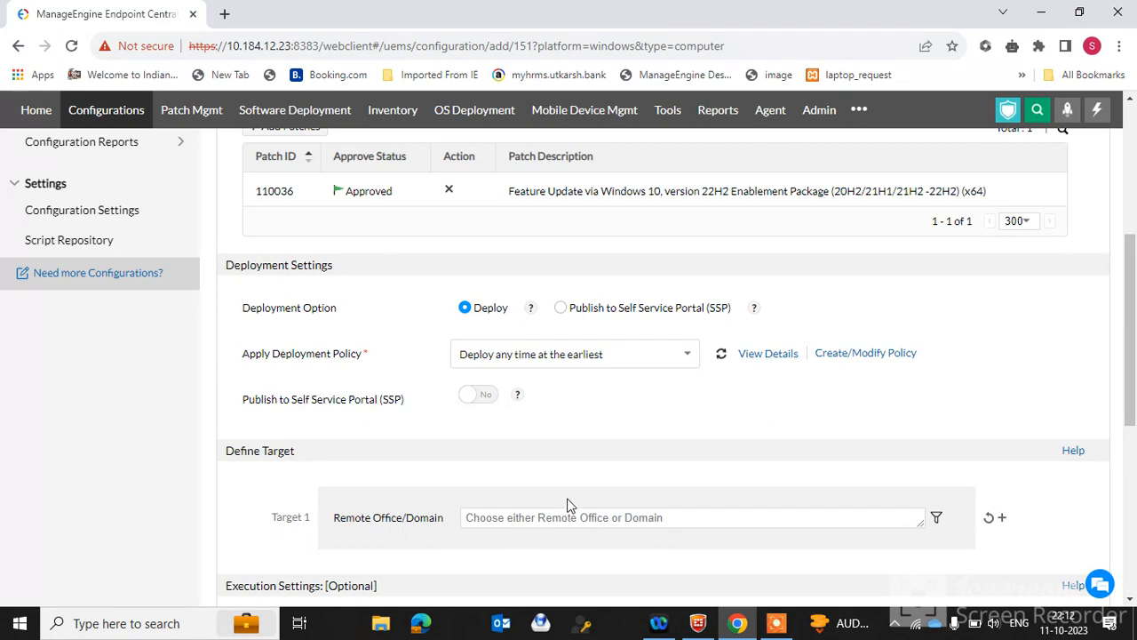
{"action": "left_click", "coordinate": [535, 523]}
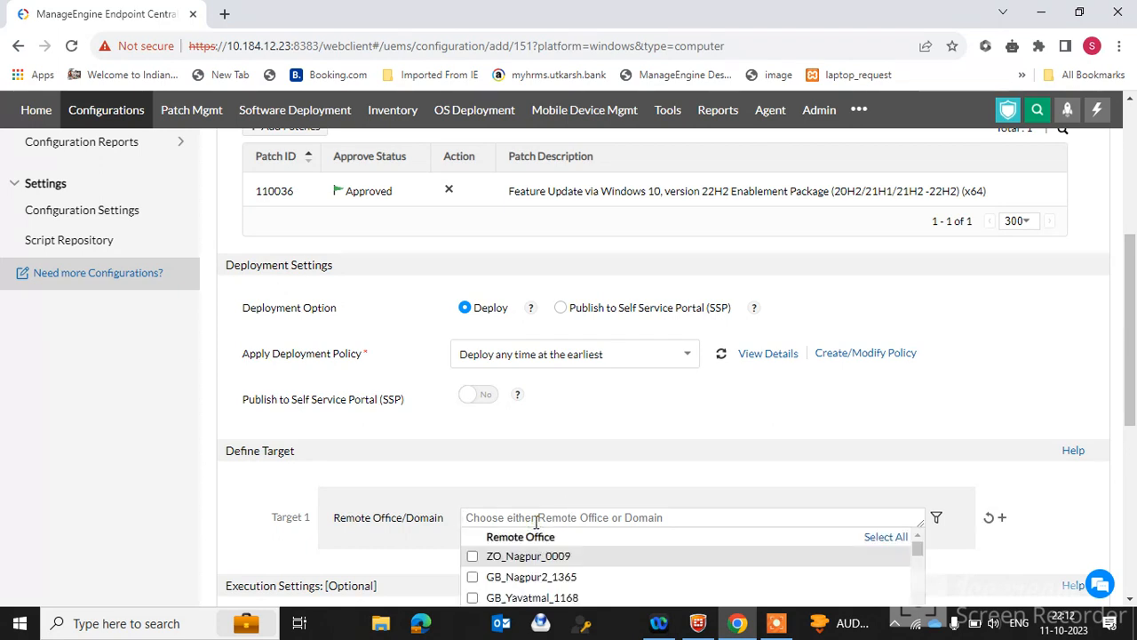
{"action": "left_click", "coordinate": [637, 429]}
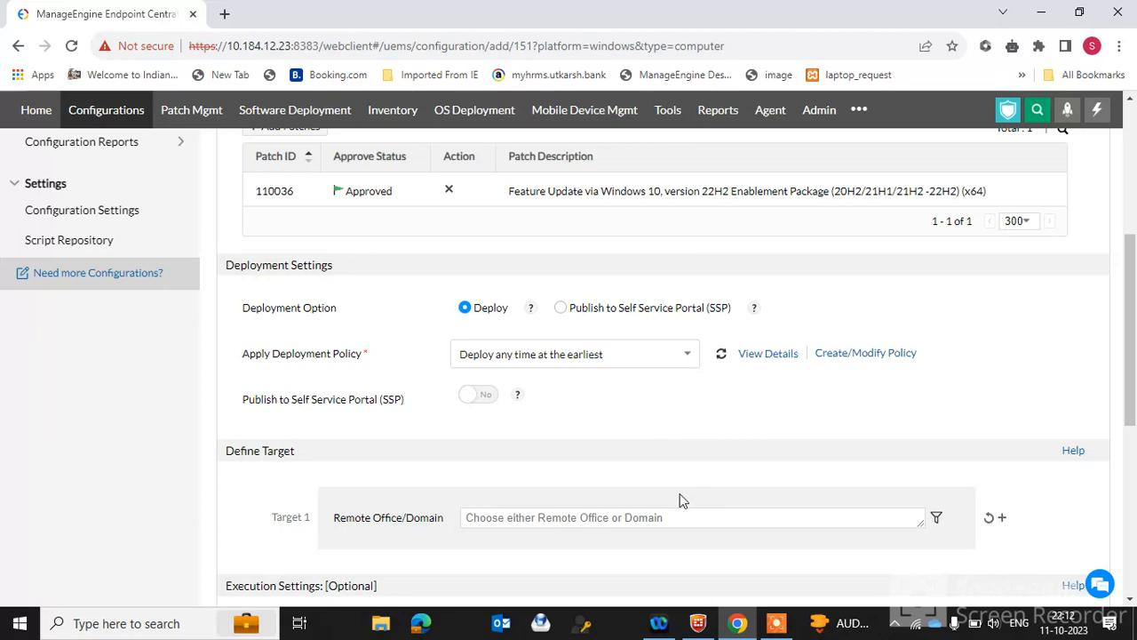
{"action": "left_click", "coordinate": [643, 517]}
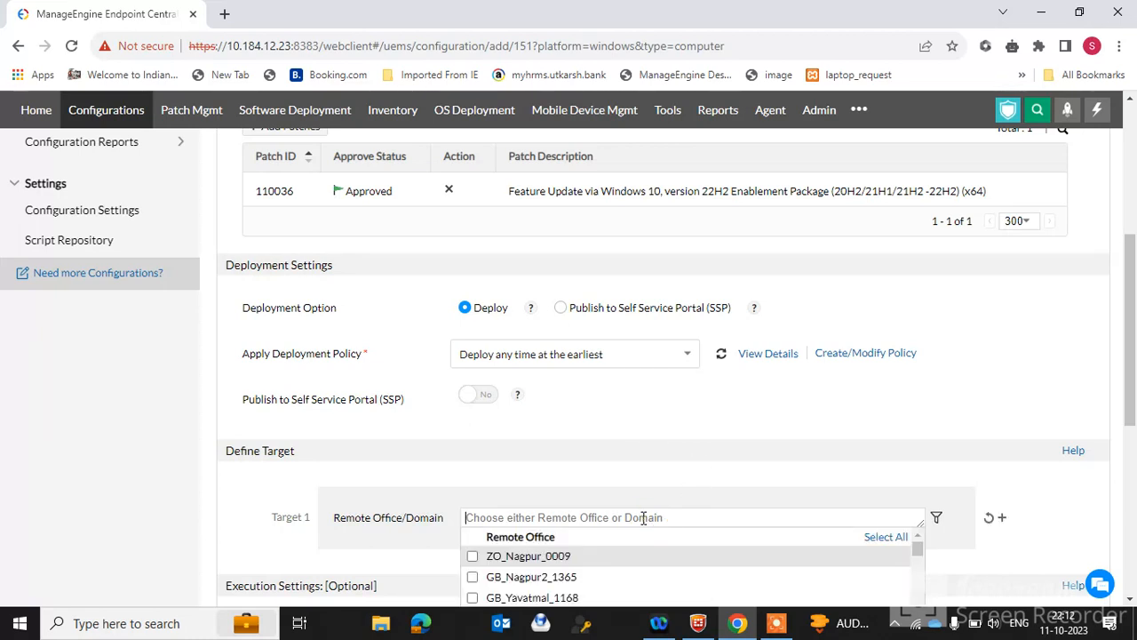
{"action": "left_click", "coordinate": [1131, 413]}
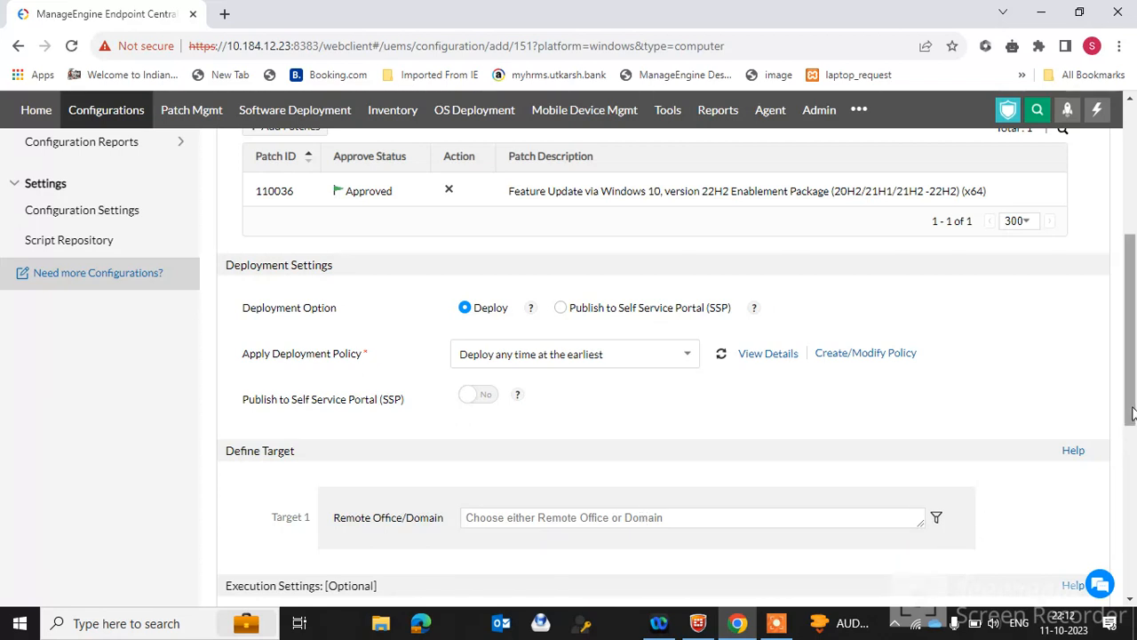
{"action": "left_click", "coordinate": [937, 516]}
{"action": "triple_click", "coordinate": [871, 513]}
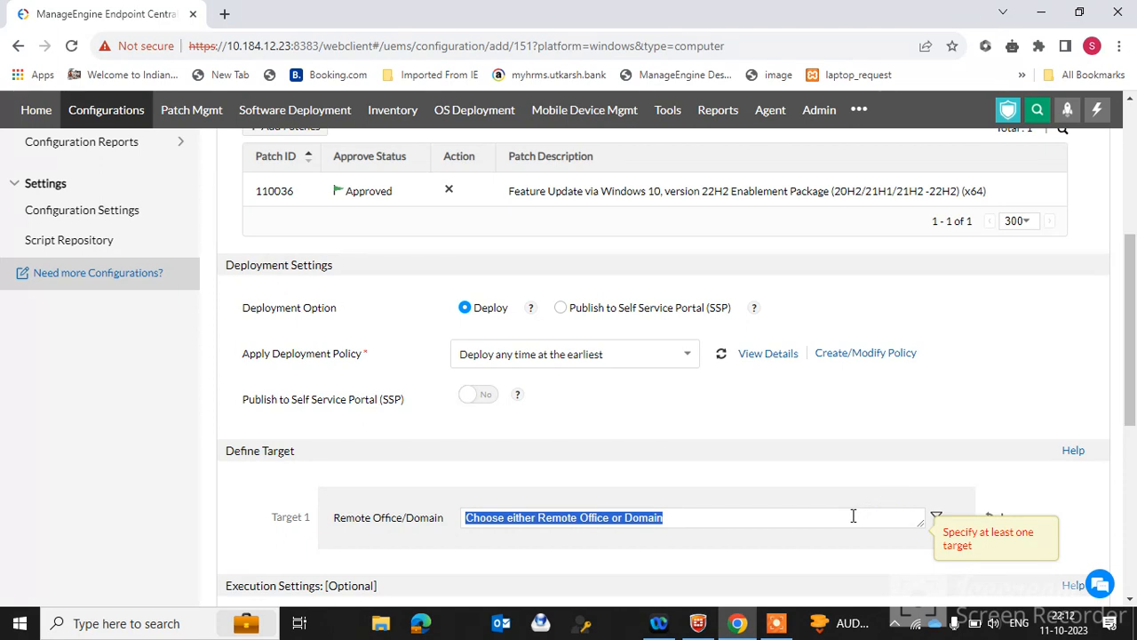
{"action": "left_click", "coordinate": [853, 516]}
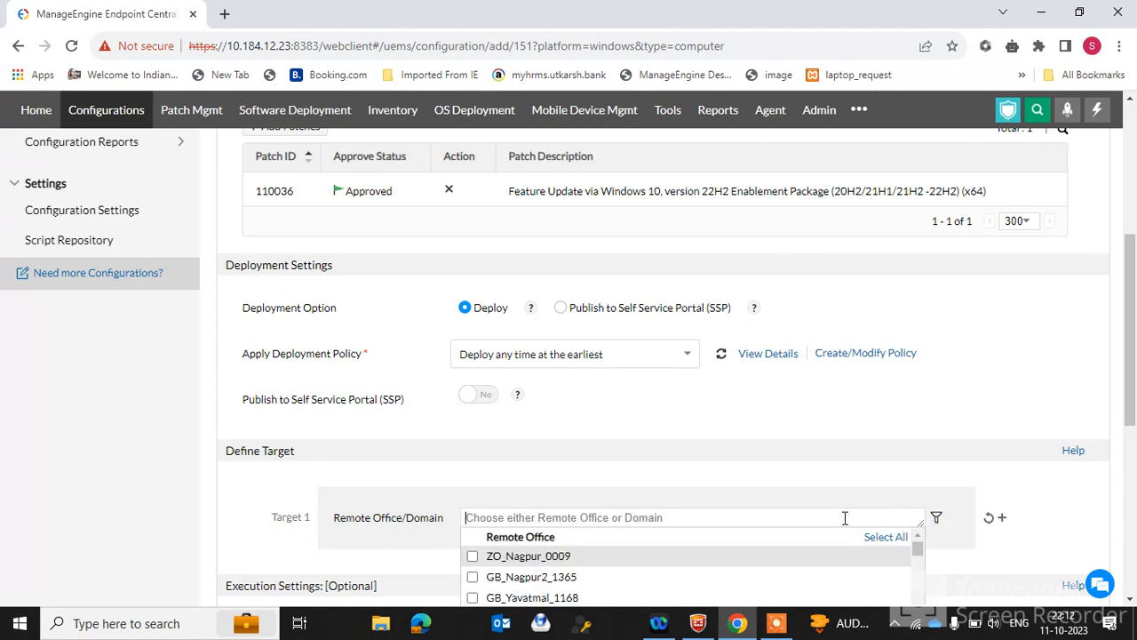
{"action": "type", "text": "work"}
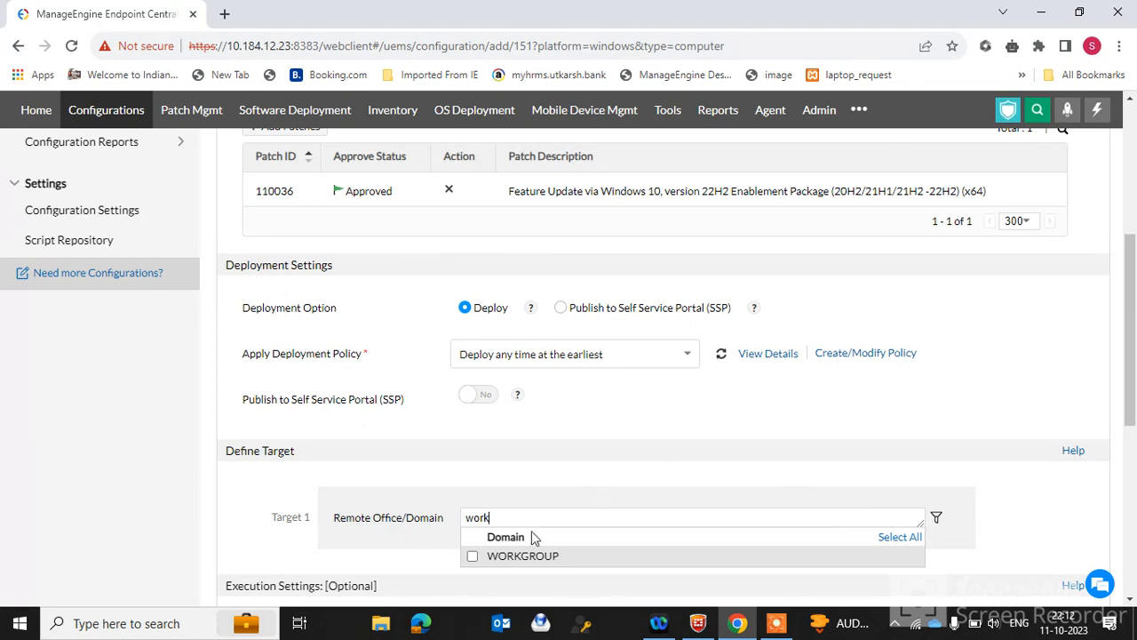
{"action": "left_click", "coordinate": [472, 557]}
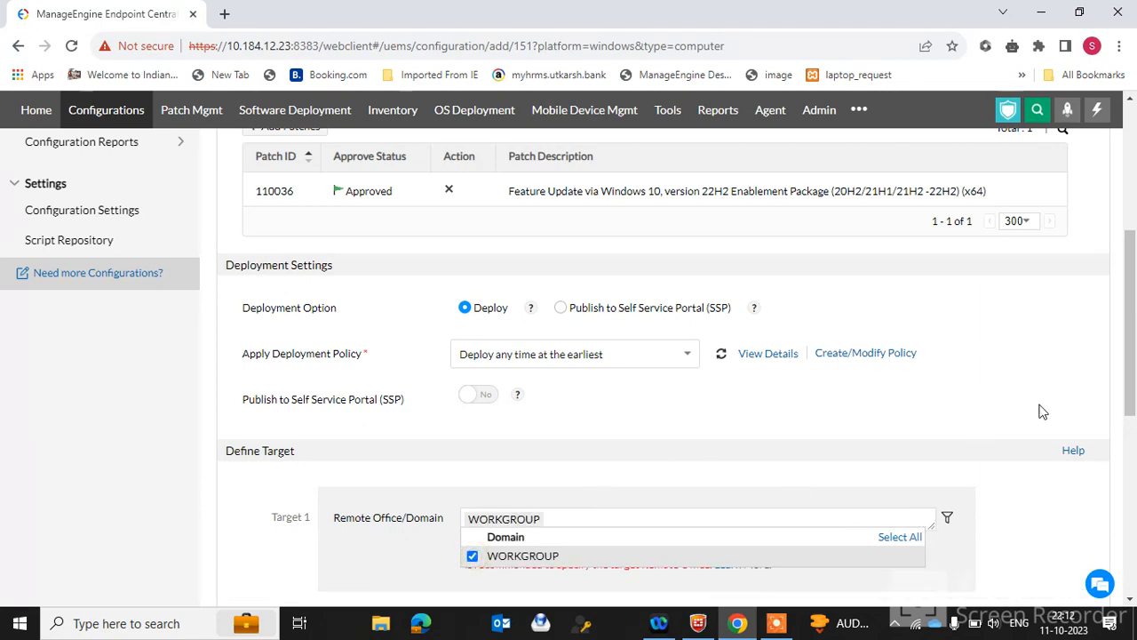
Open the second-level target filter for Target 1 and set its filter type to Computer
{"action": "left_click_drag", "start_coordinate": [1132, 333], "coordinate": [1131, 391]}
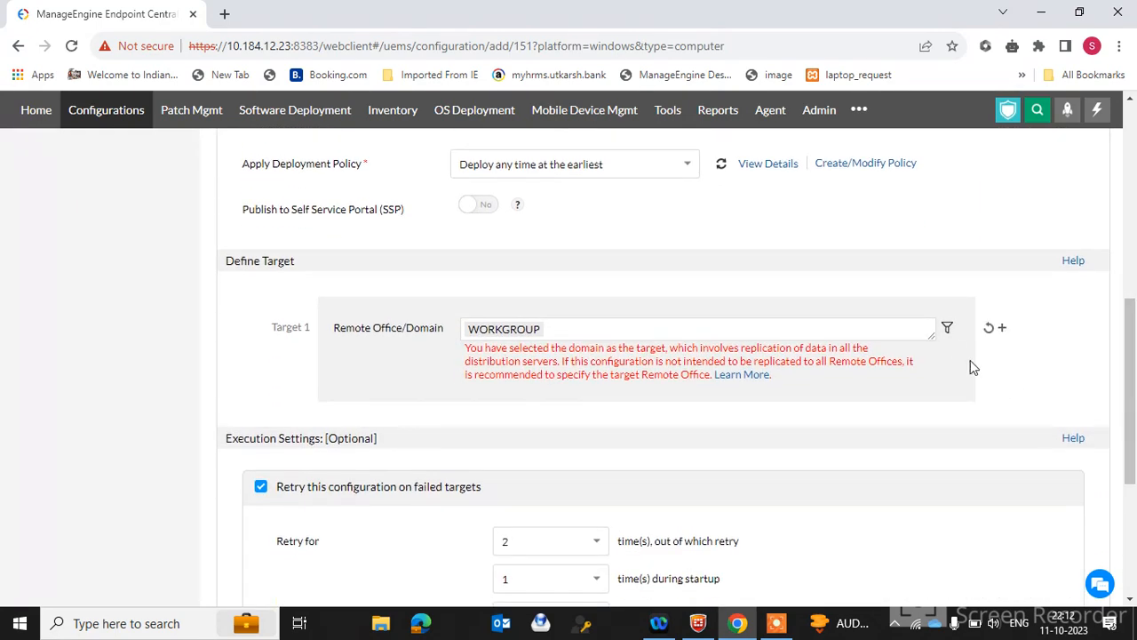
{"action": "left_click", "coordinate": [948, 332]}
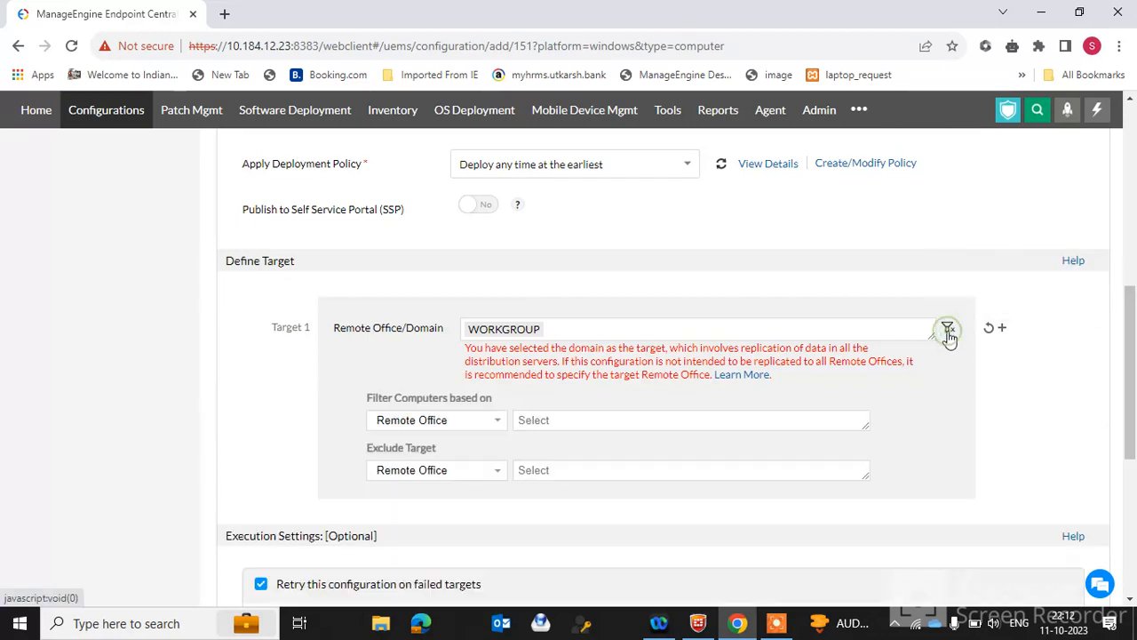
{"action": "left_click", "coordinate": [468, 423]}
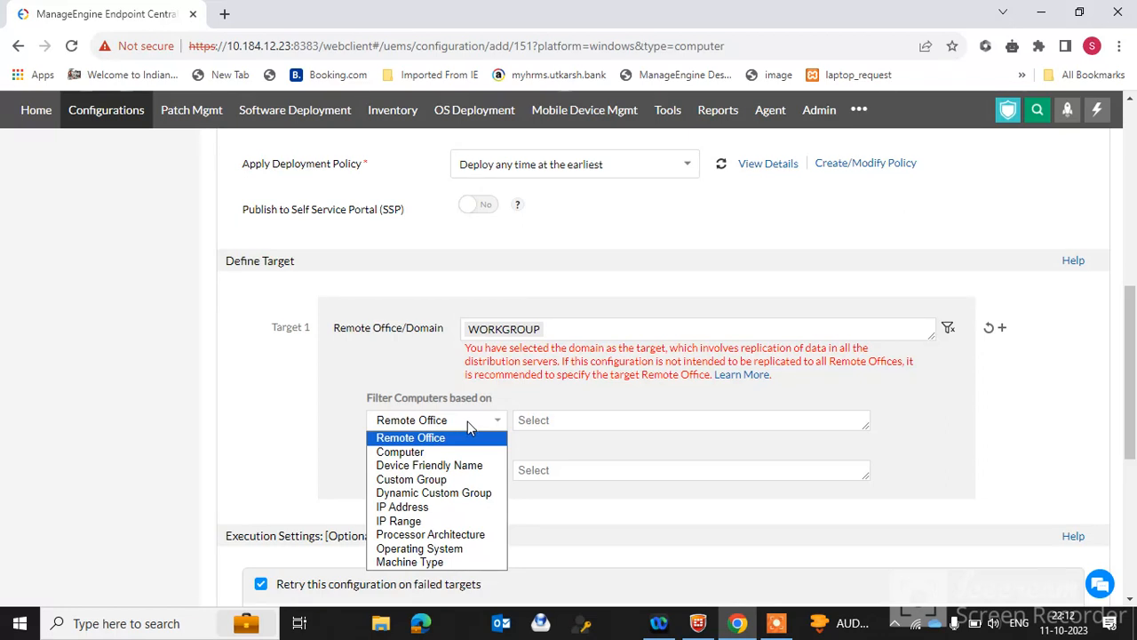
{"action": "left_click", "coordinate": [568, 421]}
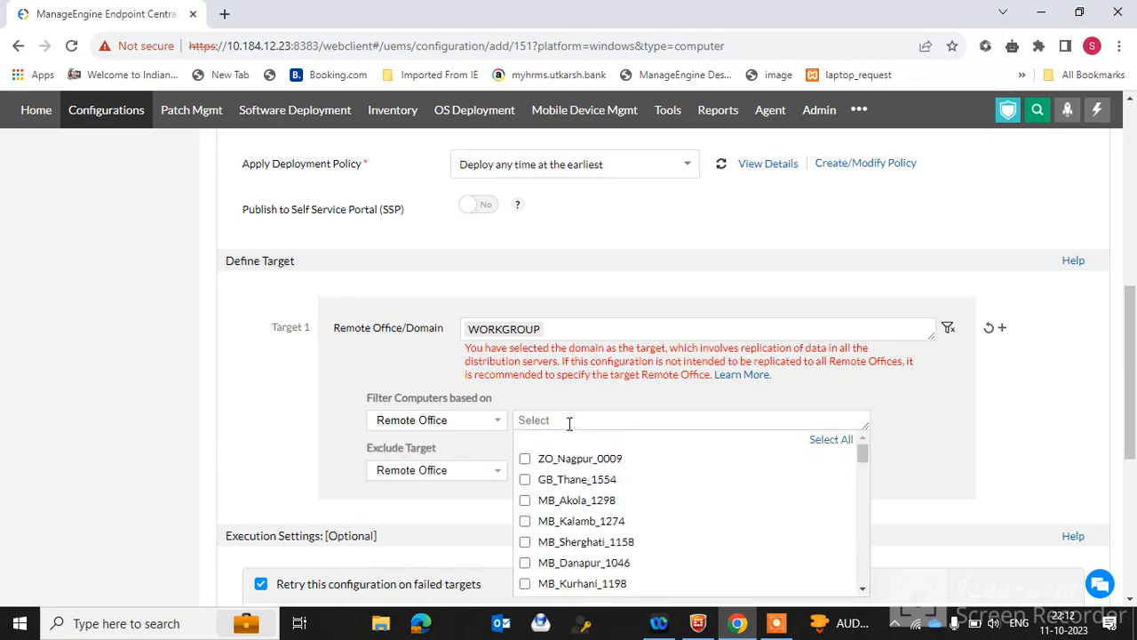
{"action": "left_click", "coordinate": [497, 419]}
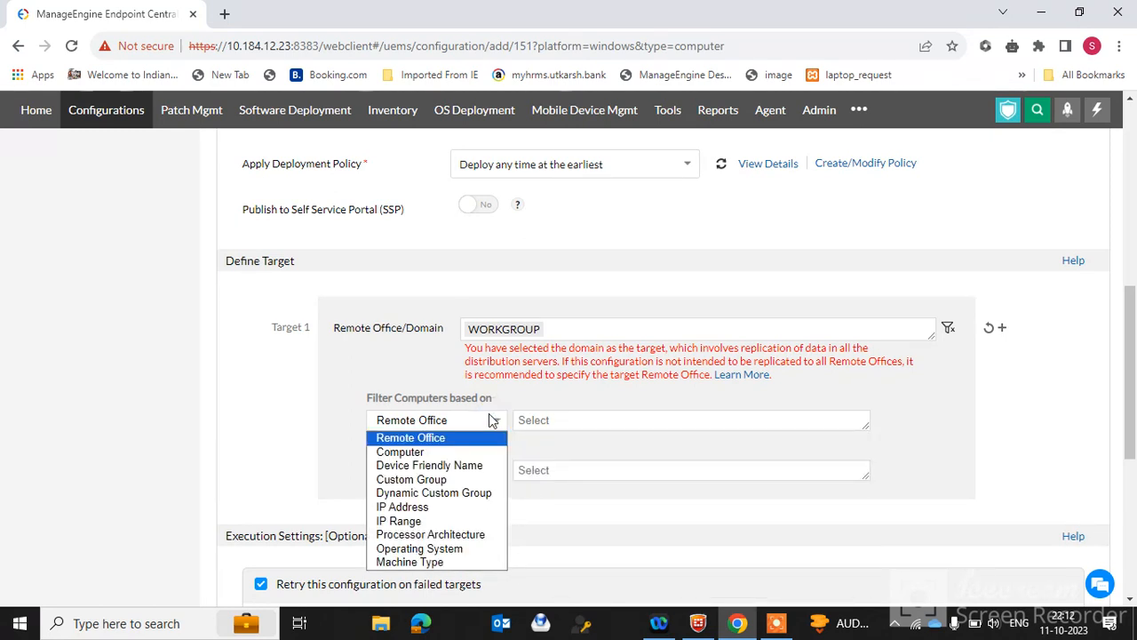
{"action": "left_click", "coordinate": [431, 453]}
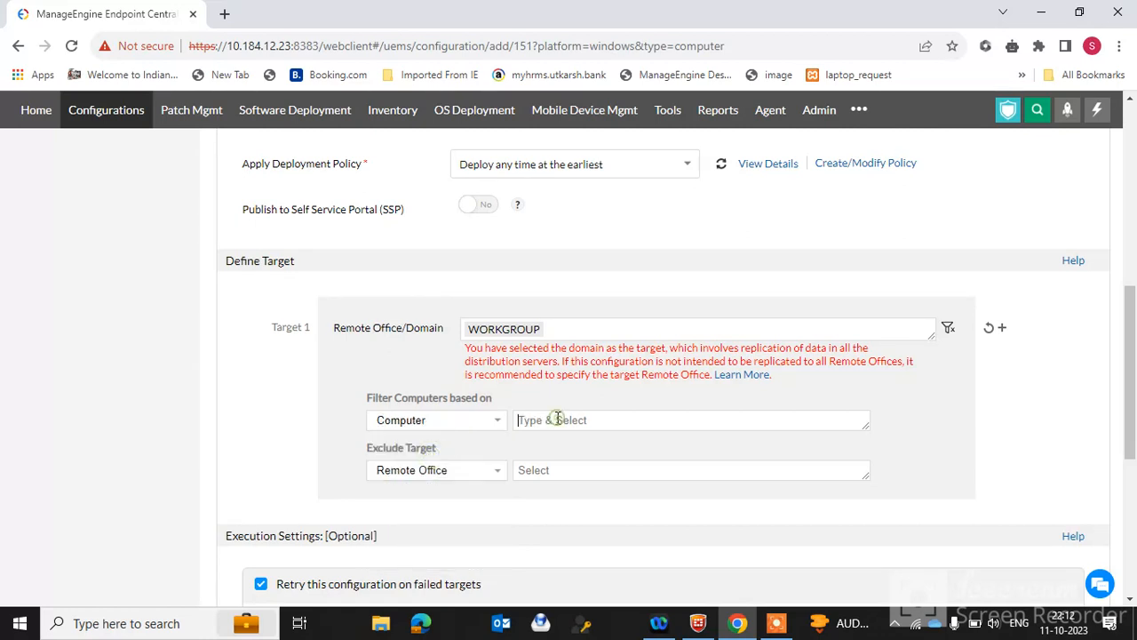
{"action": "scroll", "coordinate": [1134, 335], "scroll_direction": "down", "scroll_amount": 5}
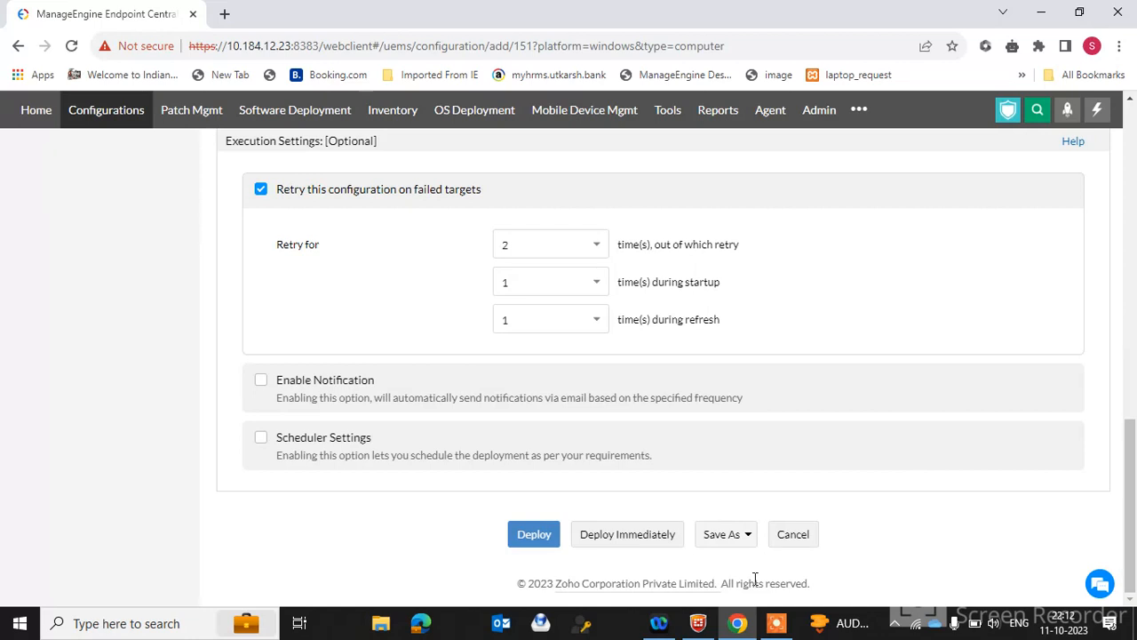